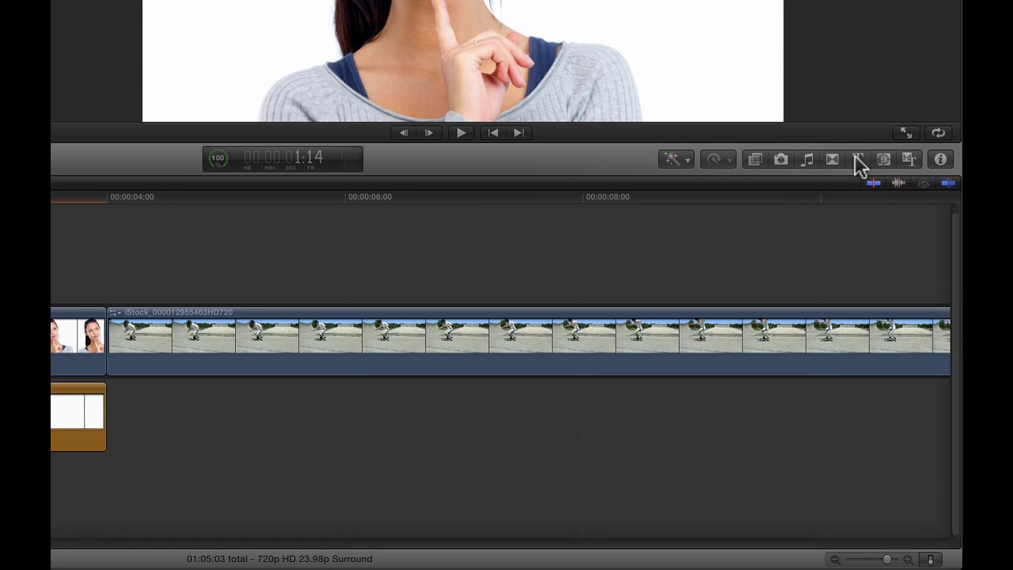
Show the Ripple Callouts category in the Titles browser, listing its 10 callout titles.
left_click(858, 158)
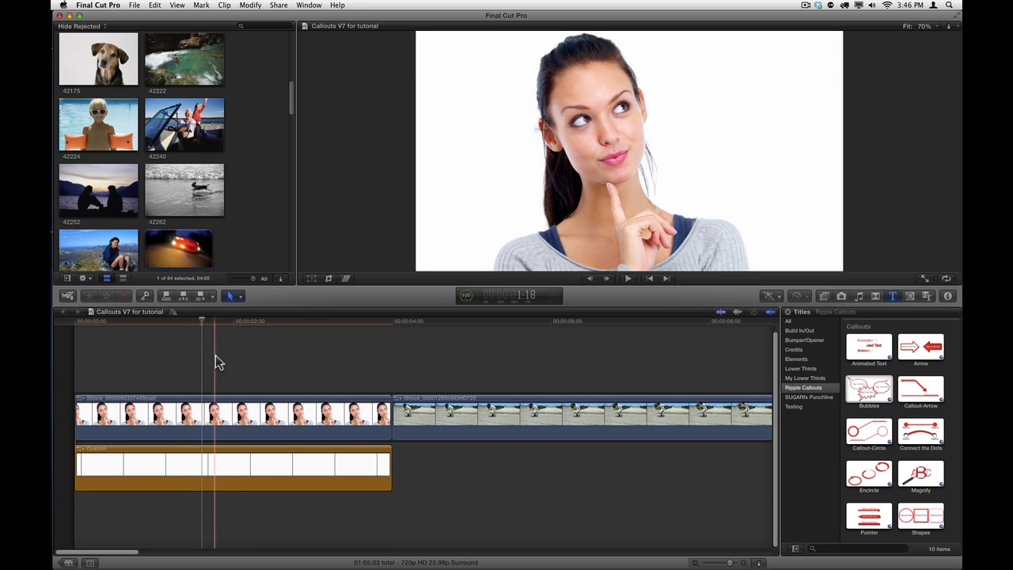
Connect a Bubbles callout title across the full four-second first clip of the woman.
key("c")
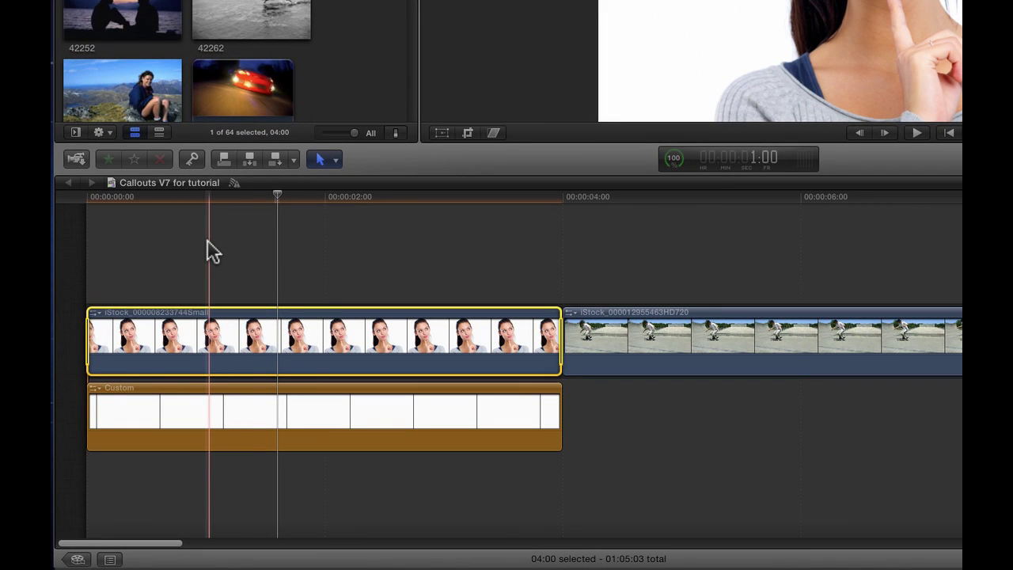
key("i")
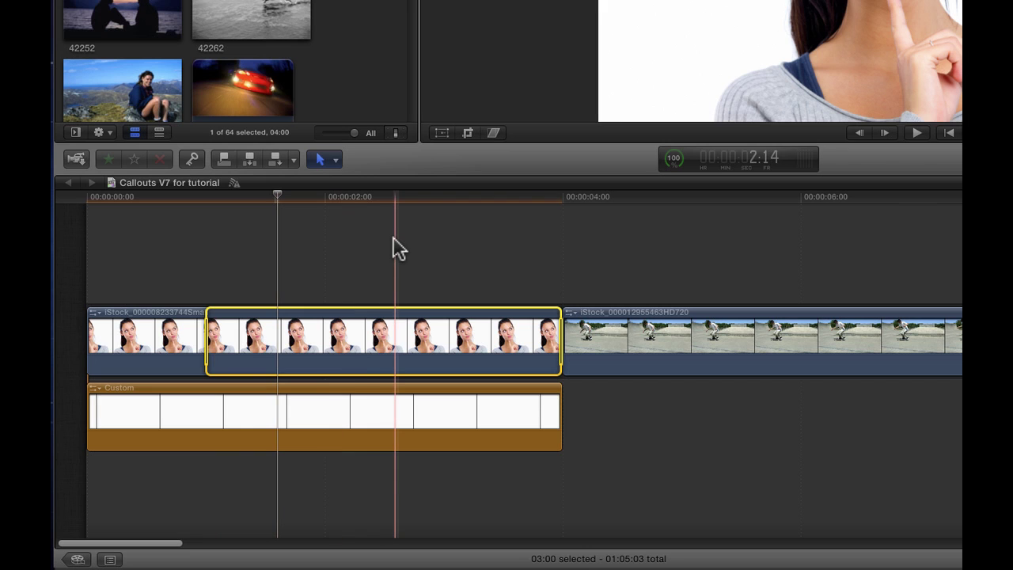
key("o")
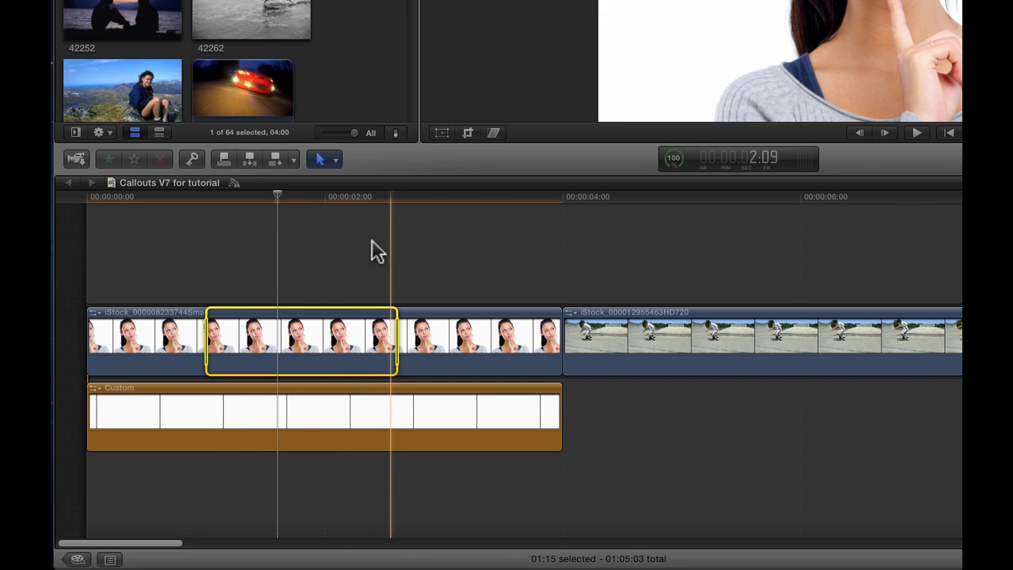
key("x")
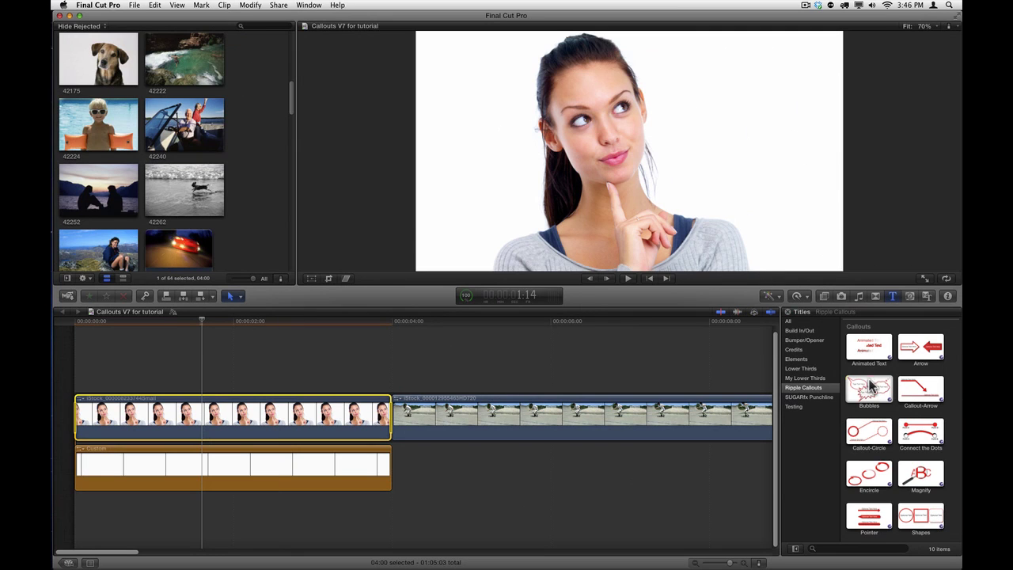
left_click(871, 386)
key("q")
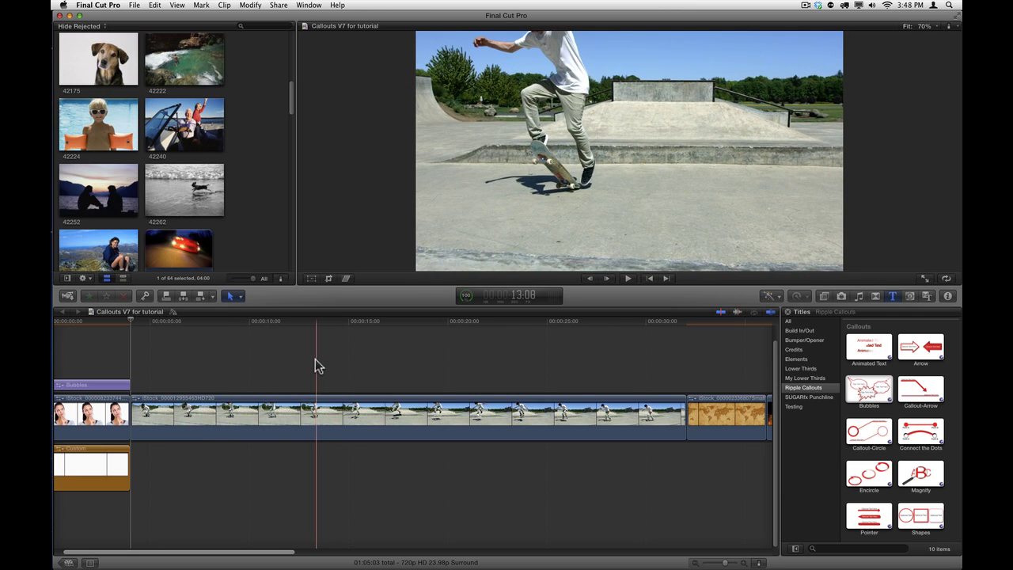
Freeze the skateboarding clip with a Retime Hold and lengthen the hold section.
left_click(315, 406)
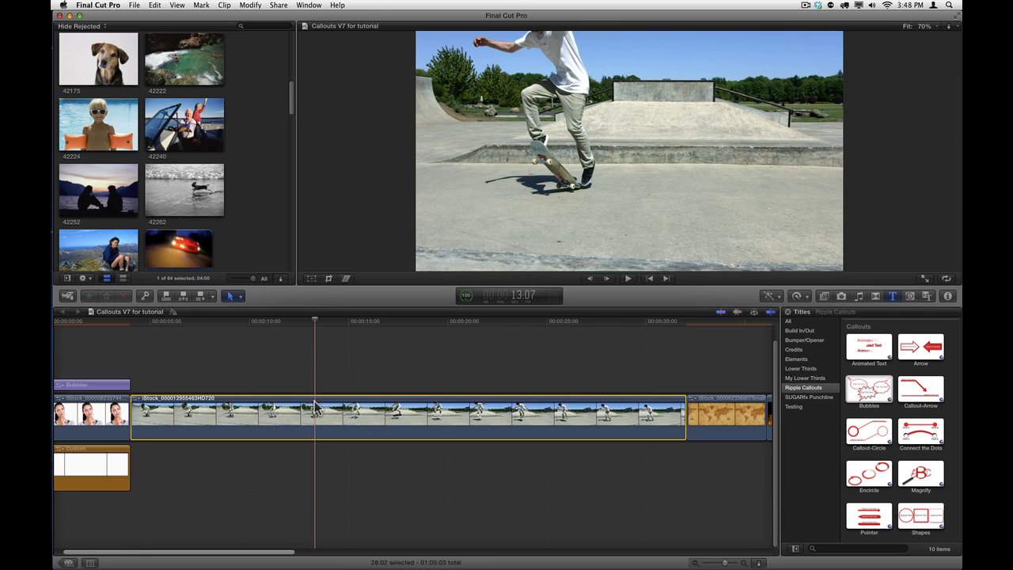
left_click(804, 298)
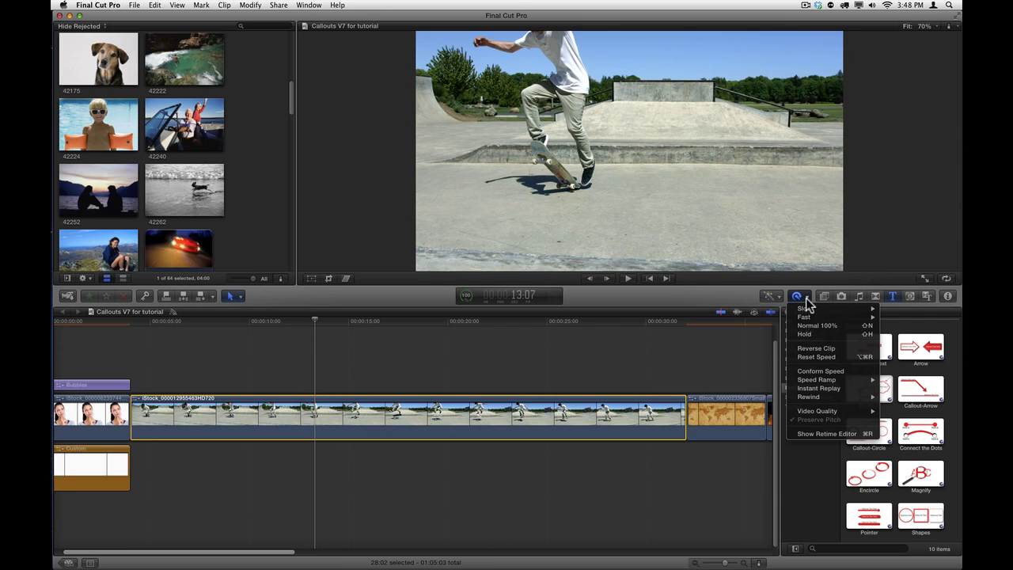
left_click(848, 335)
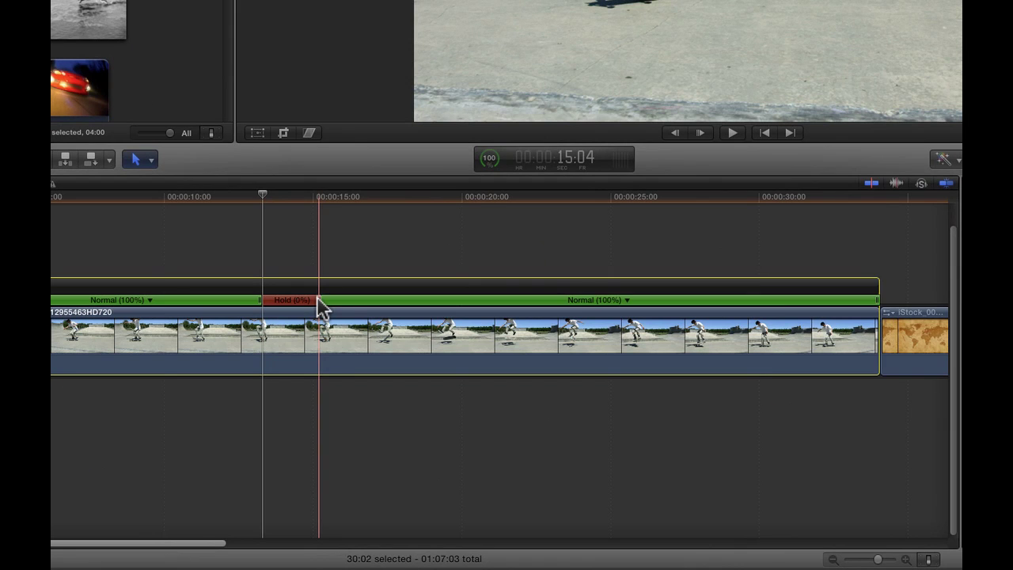
left_click_drag(321, 307, 341, 301)
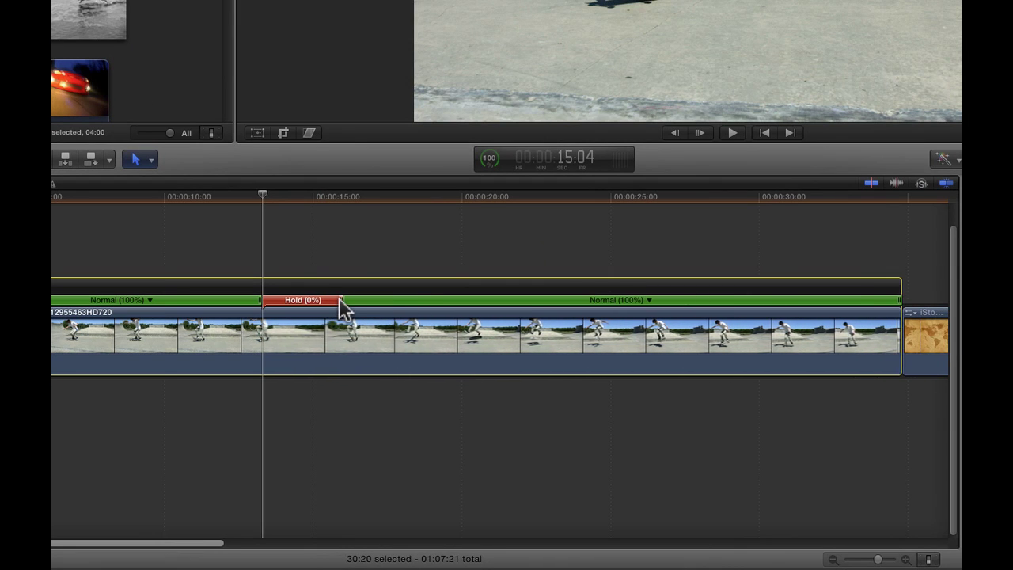
left_click(300, 300)
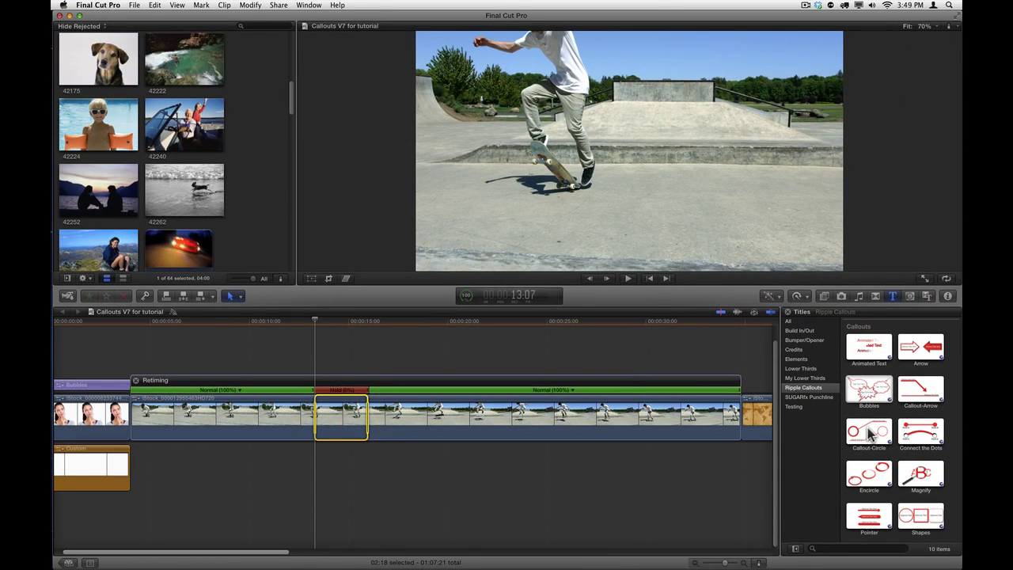
Place a Callout-Circle title above the frozen Hold (0%) section and view it.
left_click(869, 433)
left_click_drag(870, 434, 326, 365)
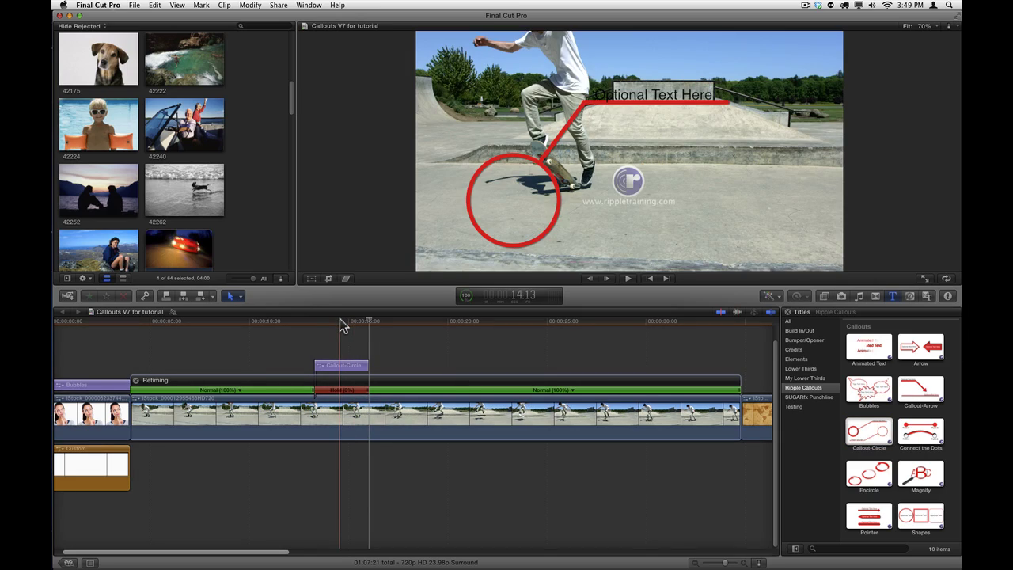
left_click(339, 321)
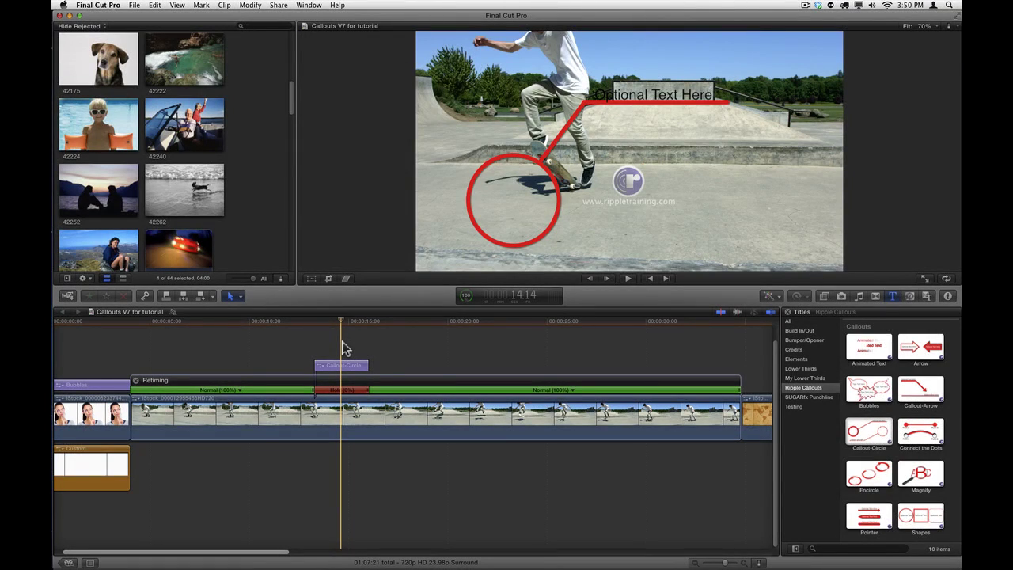
Select the Callout-Circle title and open the FxFactory store to buy Callouts.
left_click(349, 367)
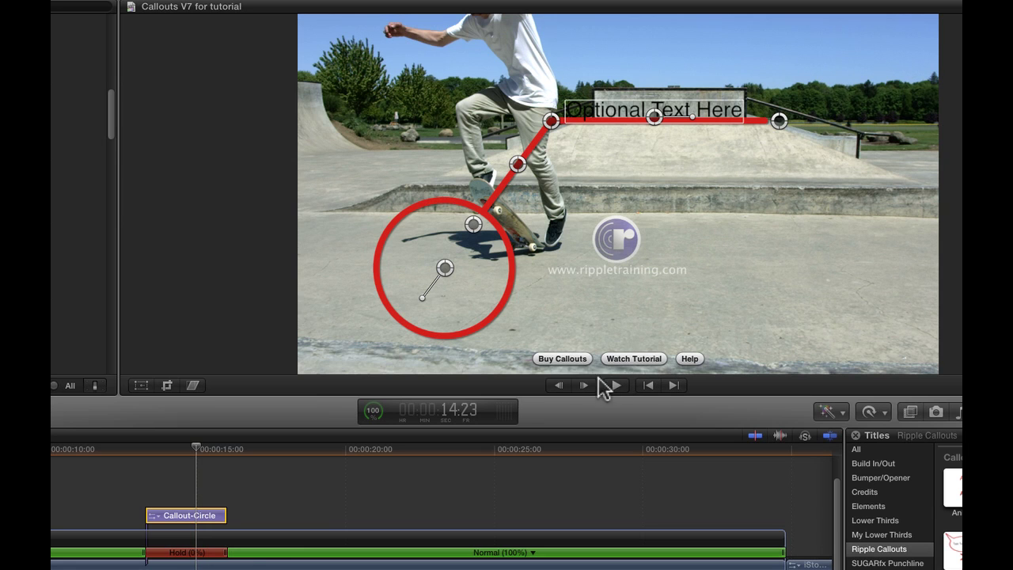
left_click(565, 359)
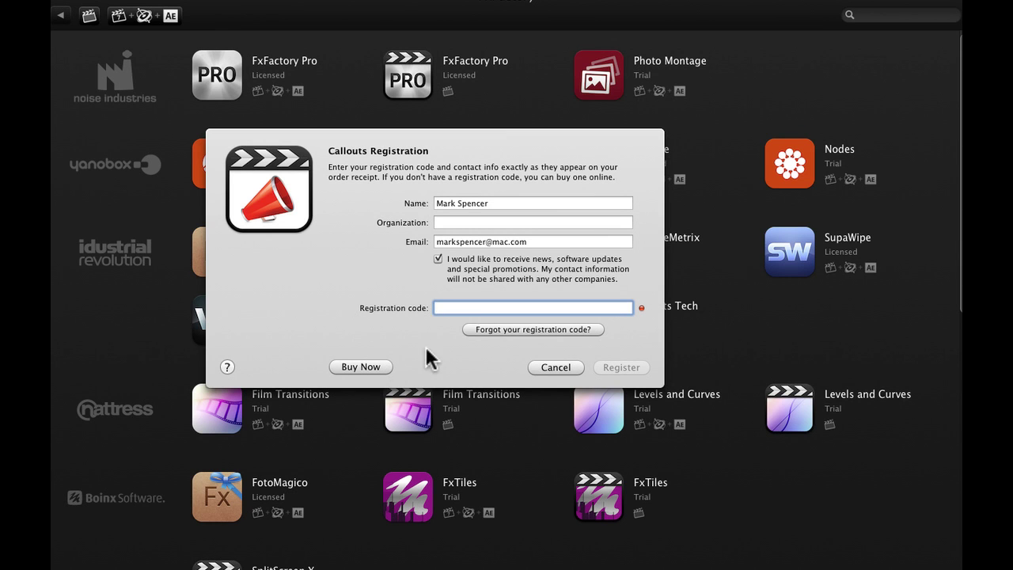
Cancel the Callouts registration and switch back to Final Cut Pro.
key("super+Tab")
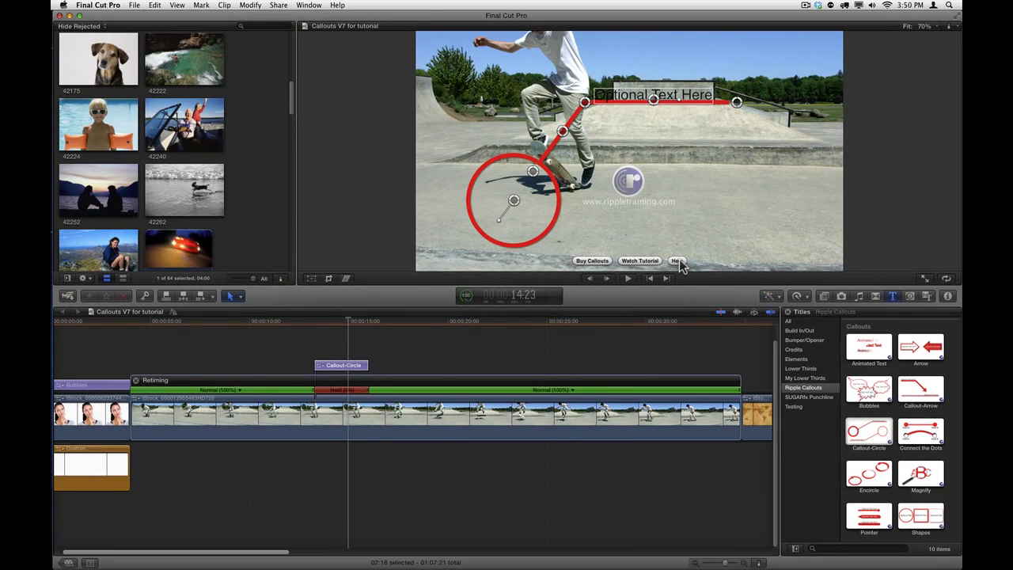
Open the Callout-Circle Quick Tips PDF and scroll down to its Variations page.
left_click(677, 261)
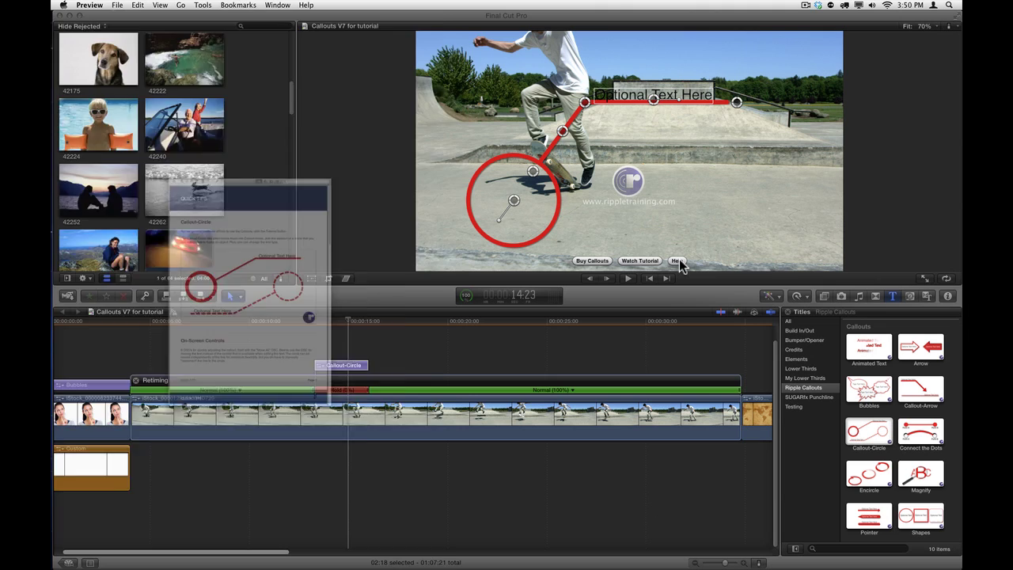
left_click_drag(196, 32, 216, 27)
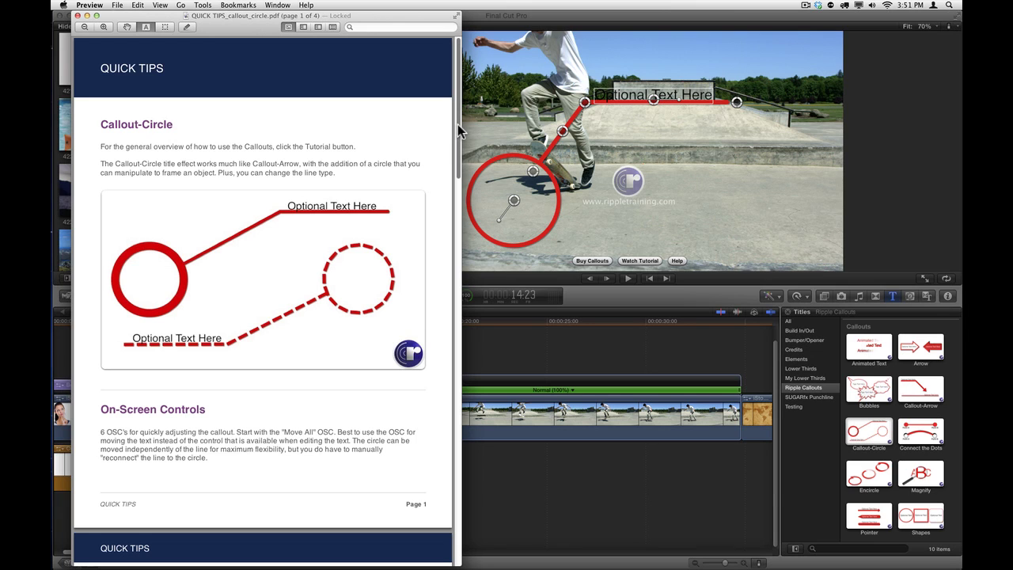
scroll(458, 126, "down", 1)
left_click_drag(458, 126, 468, 202)
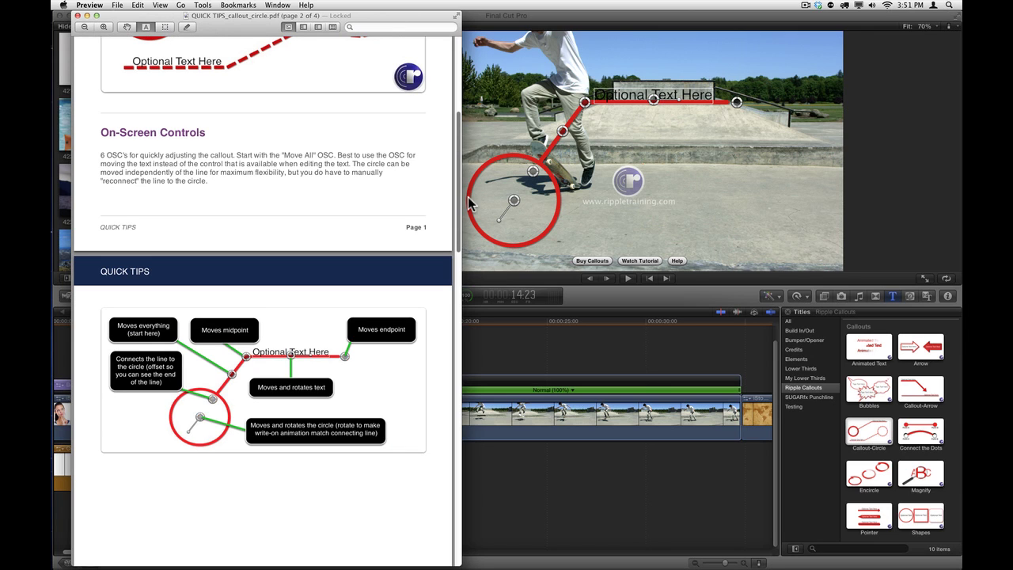
left_click_drag(468, 196, 471, 514)
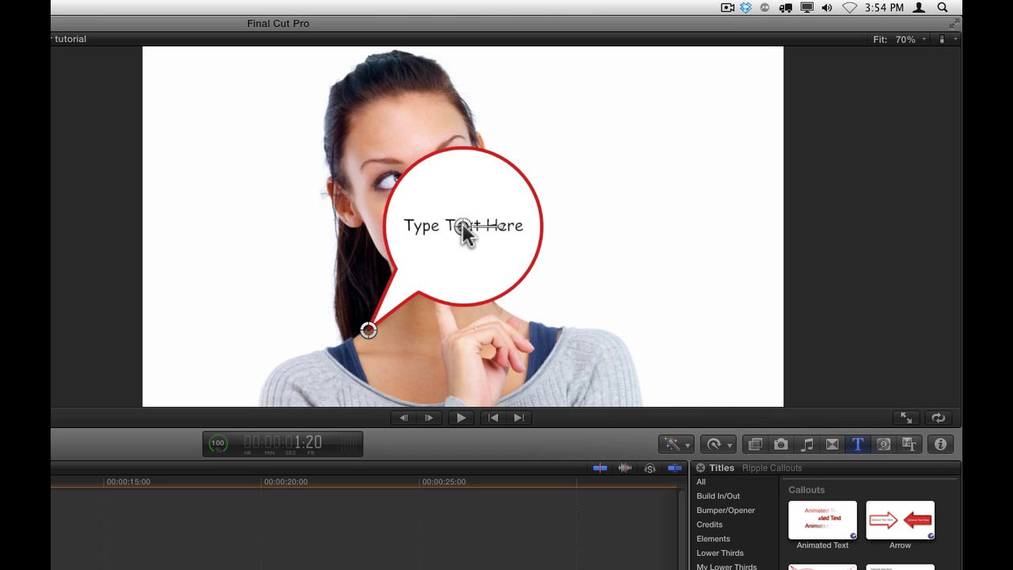
Drag the Bubbles speech bubble up-right of the woman's face and point its tail at her face.
left_click_drag(462, 224, 664, 139)
left_click_drag(524, 147, 508, 178)
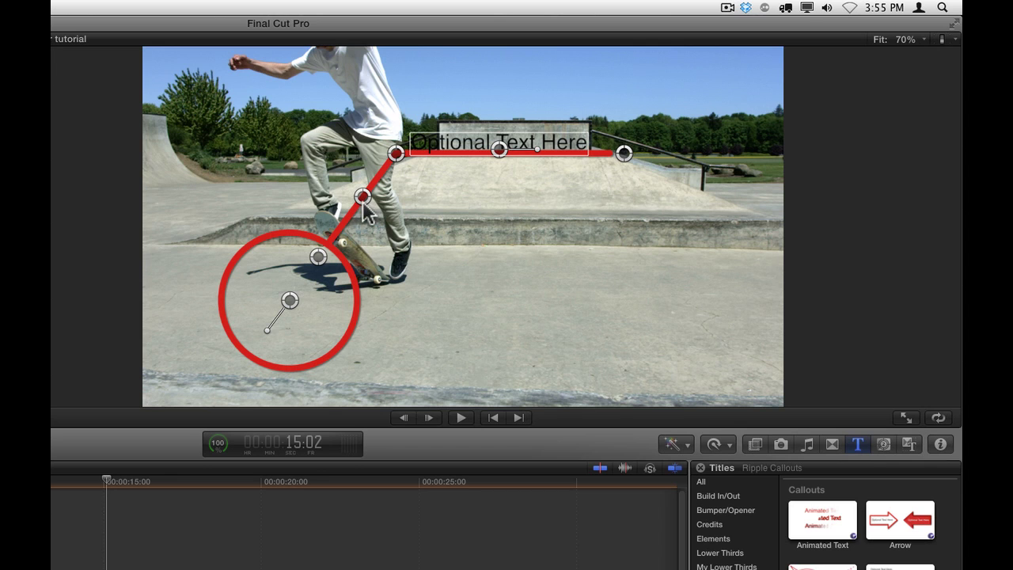
Shift the circle callout up-left and move its caption into the lower middle of the frame.
mouse_move(362, 200)
left_mouse_down()
mouse_move(421, 226)
mouse_move(325, 158)
mouse_move(310, 172)
mouse_move(432, 217)
mouse_move(337, 204)
mouse_move(370, 189)
left_mouse_up()
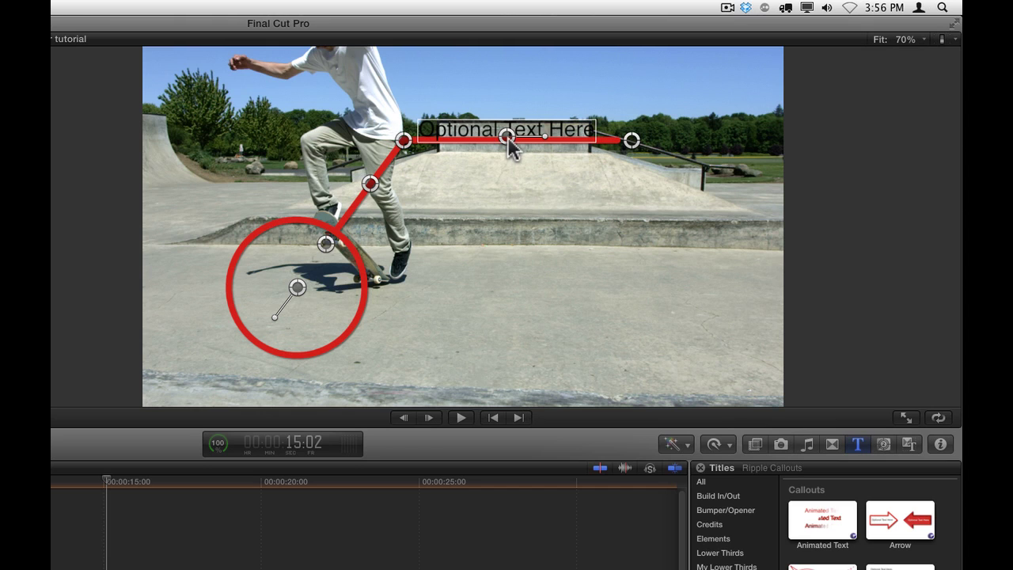
left_click_drag(507, 136, 570, 317)
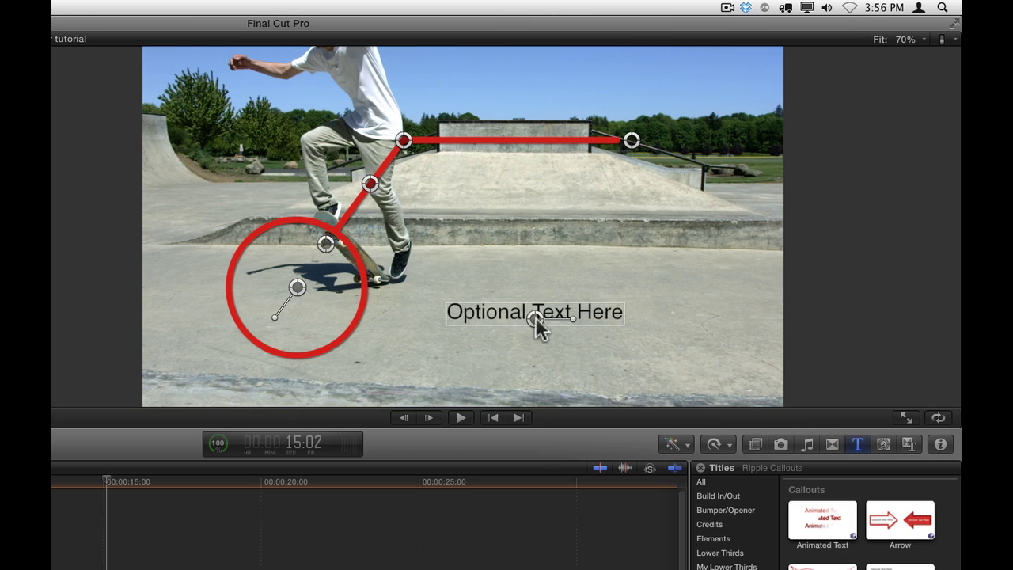
double_click(502, 311)
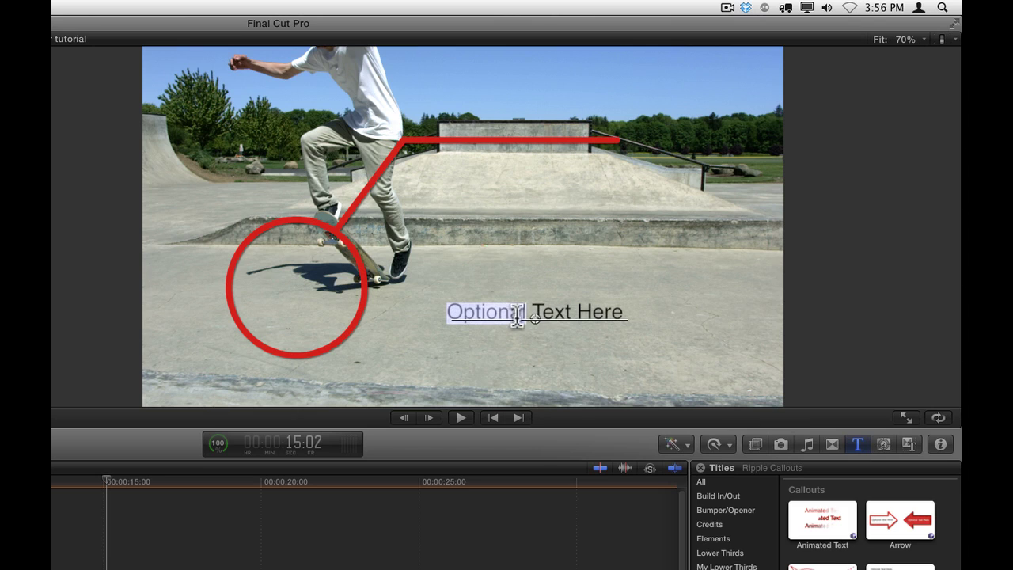
double_click(548, 311)
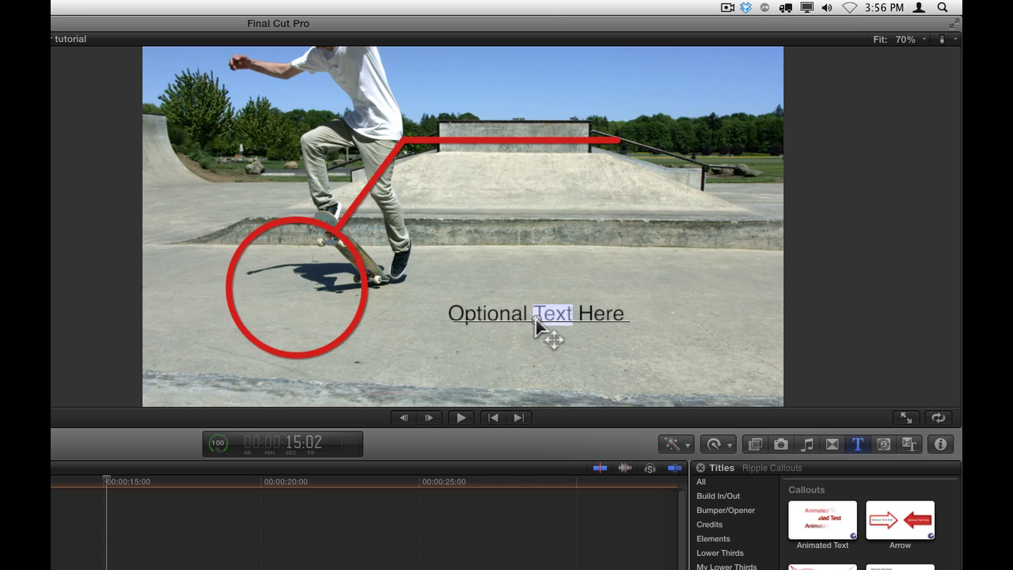
left_click(536, 319)
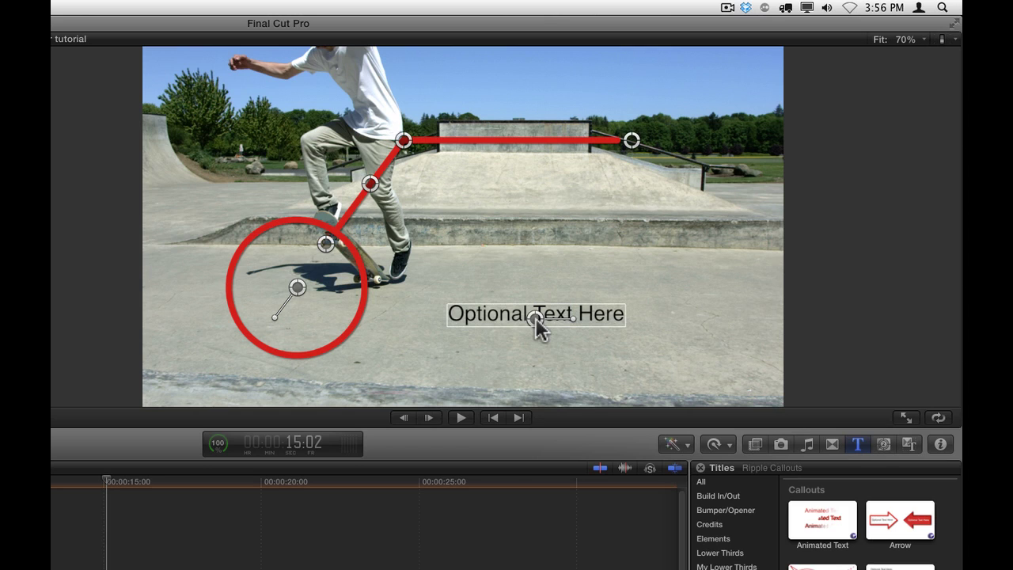
Bring the callout line down to the caption, ring the skateboard, and settle the caption on the line.
left_click_drag(404, 144, 441, 350)
left_click_drag(627, 148, 661, 342)
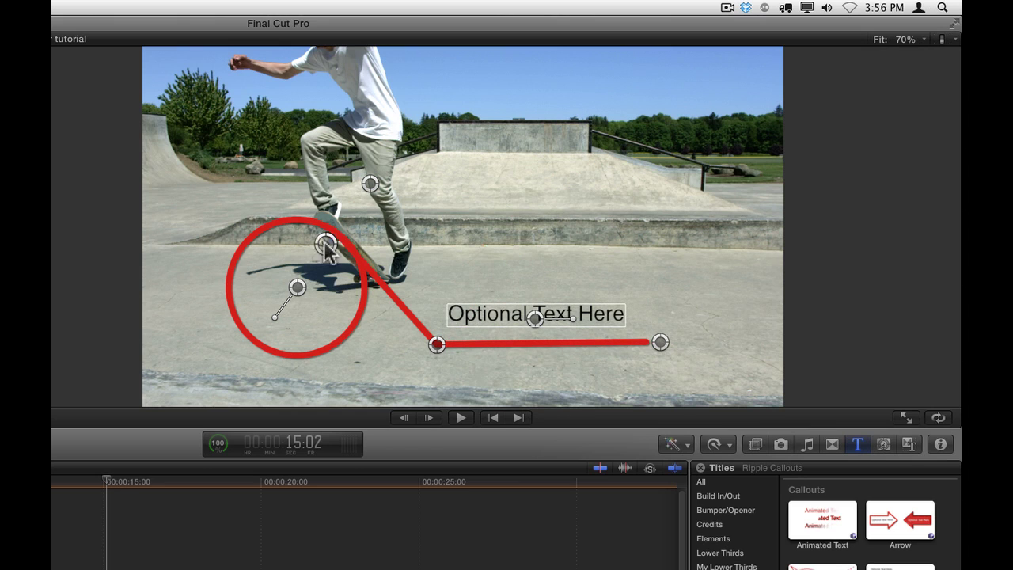
left_click_drag(324, 245, 399, 313)
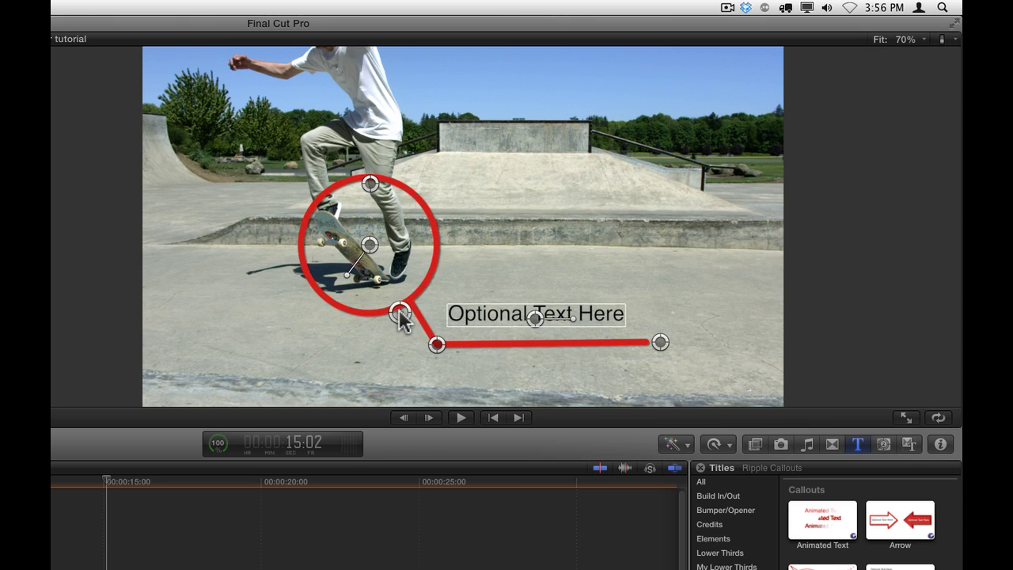
left_click_drag(536, 320, 546, 328)
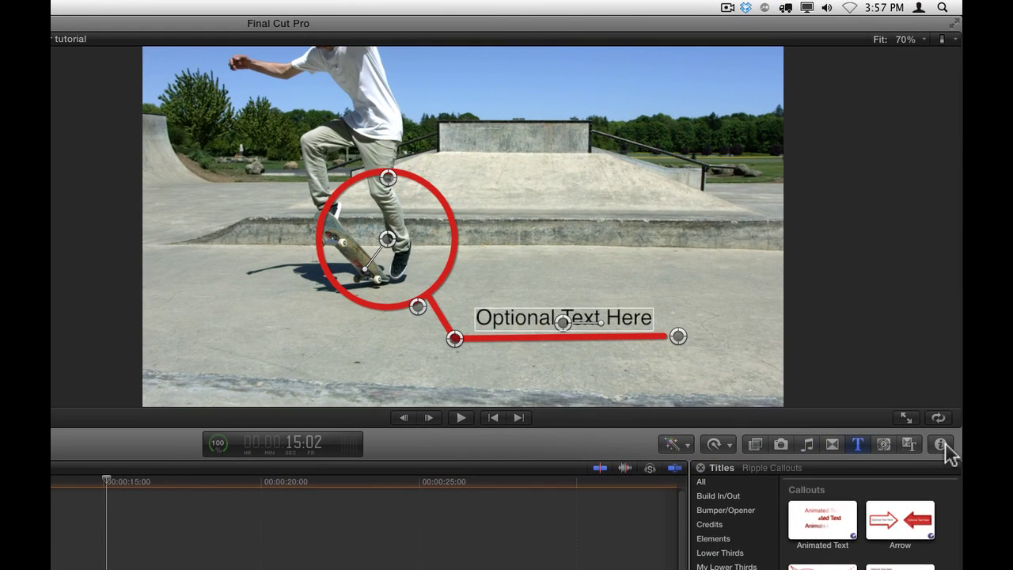
Using the Title Inspector's grid, align the caption on the line at Text Position 0.23, -0.34.
left_click(943, 444)
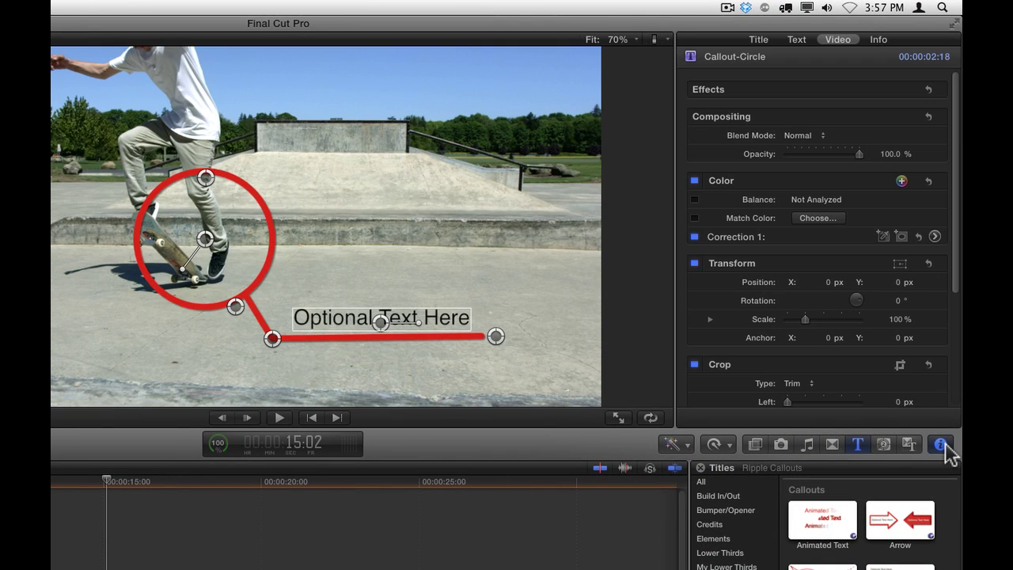
left_click(766, 40)
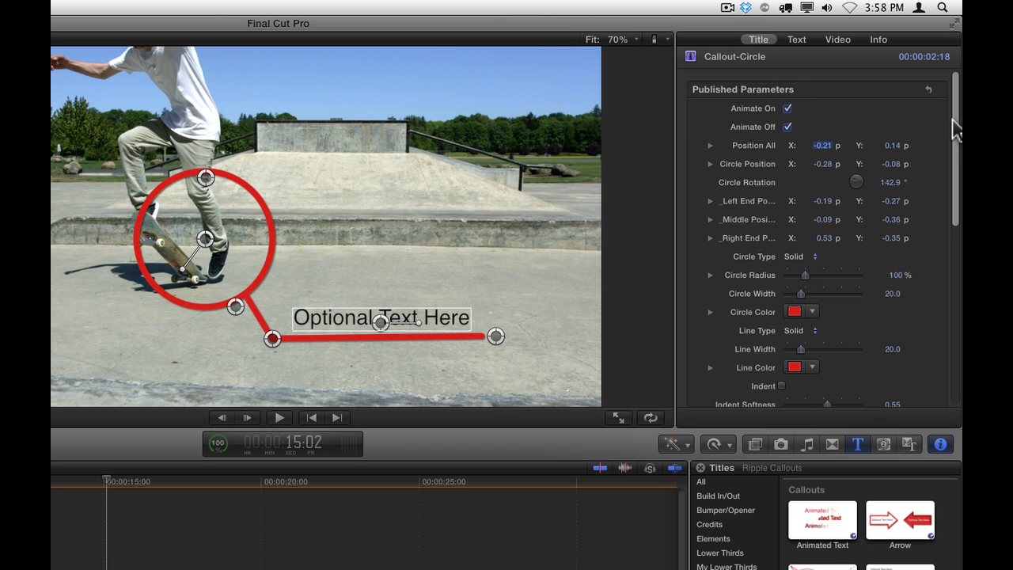
left_click_drag(956, 131, 959, 319)
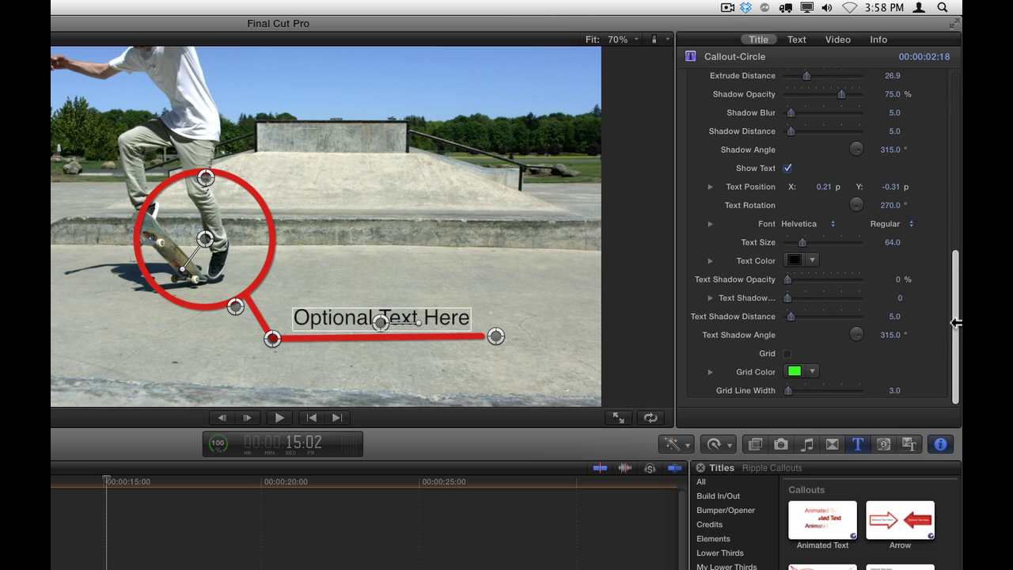
left_click(788, 354)
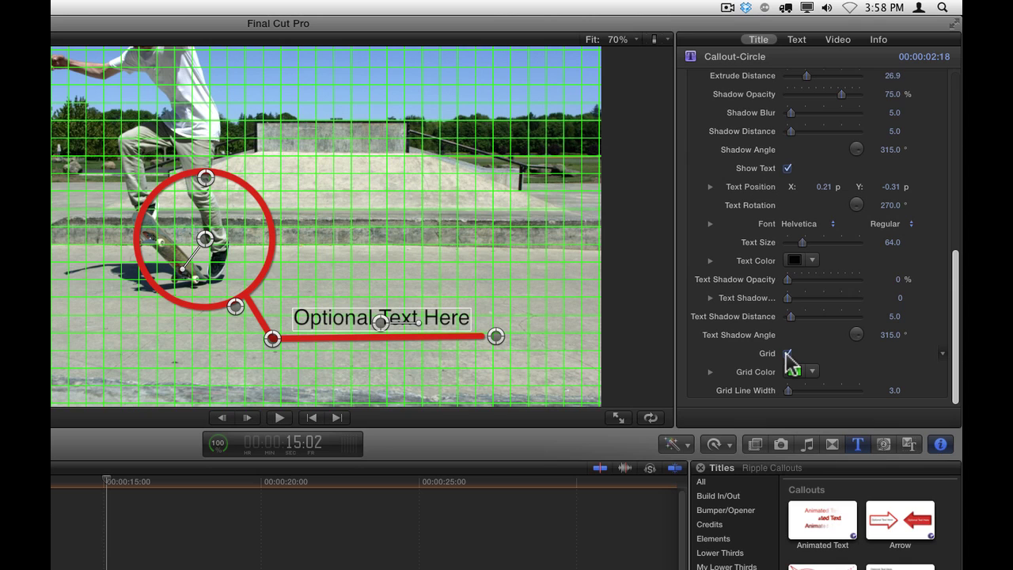
left_click_drag(496, 341, 500, 343)
left_click_drag(385, 330, 388, 337)
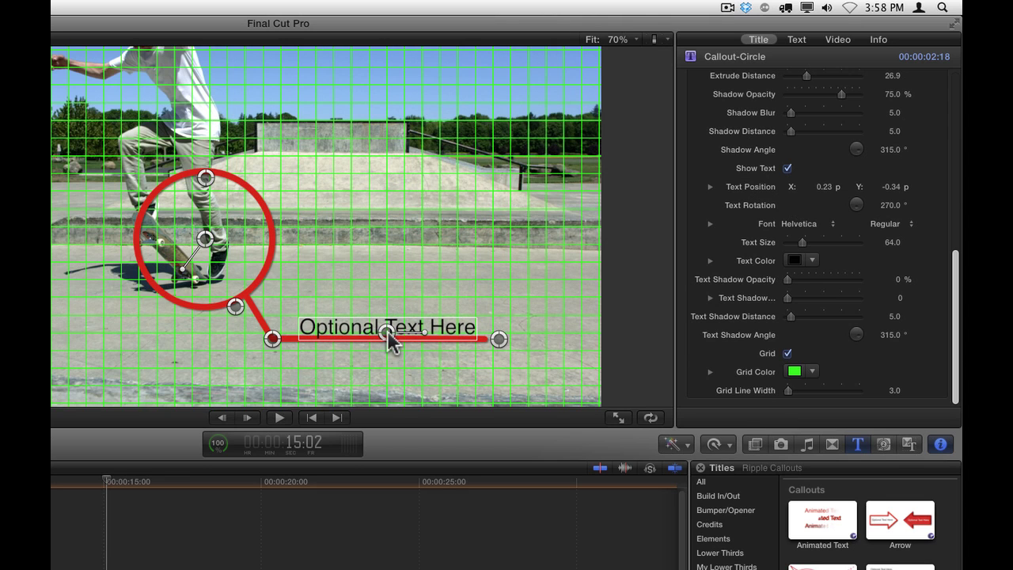
left_click(787, 353)
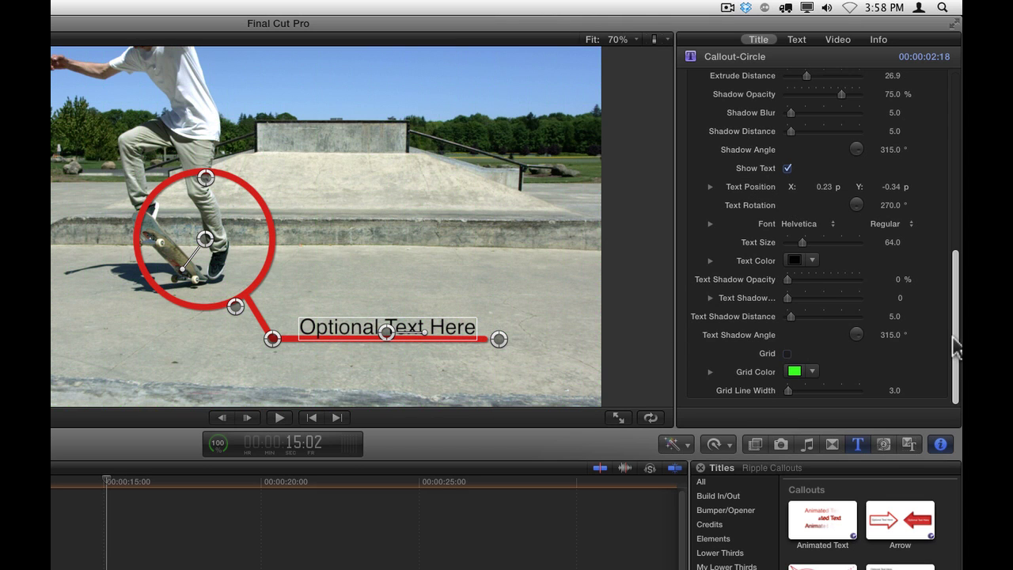
left_click_drag(956, 349, 945, 124)
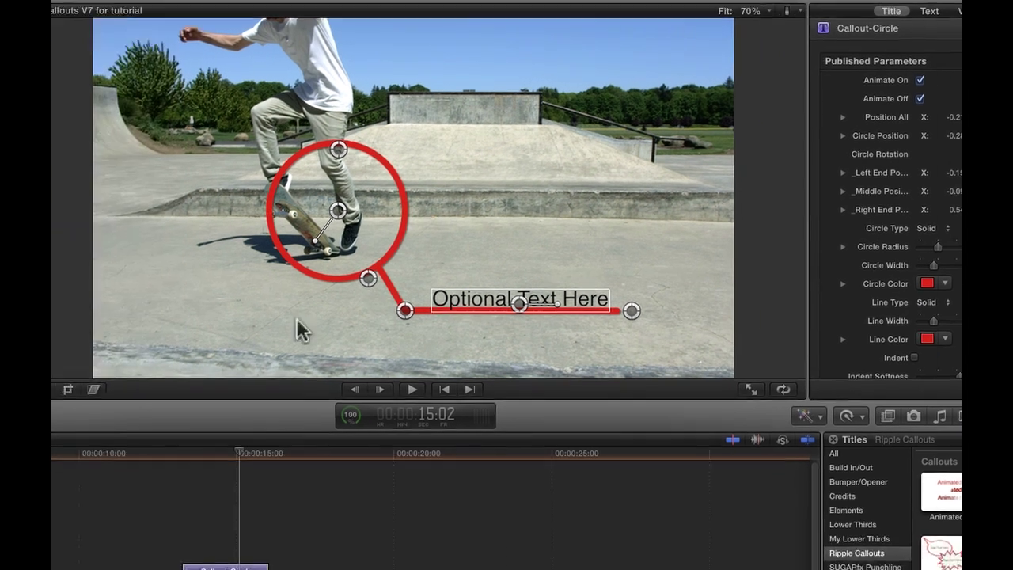
Play the Callout-Circle animation from just before the callout, then replay it.
left_click(168, 453)
key("space")
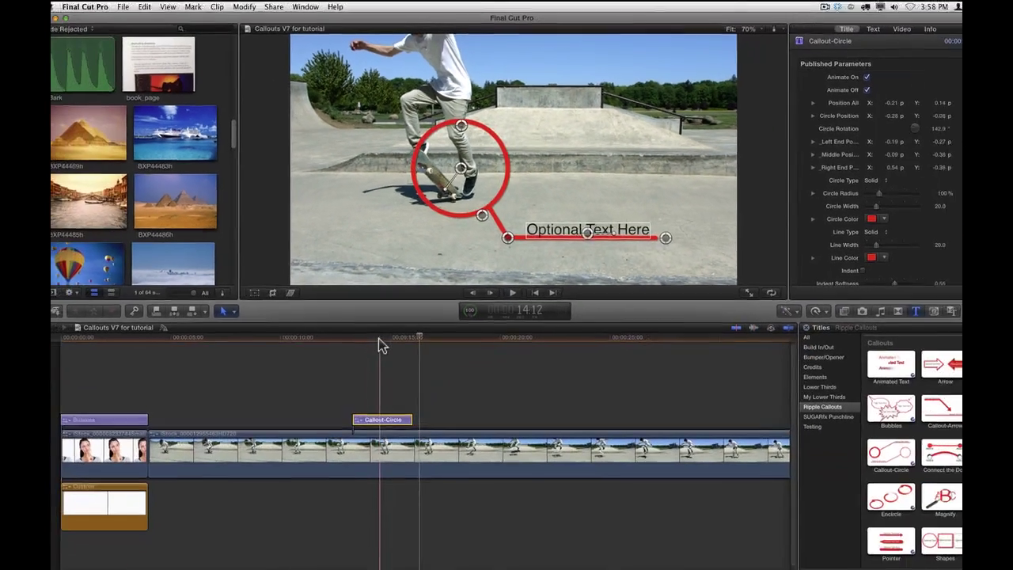
key("space")
left_click(376, 420)
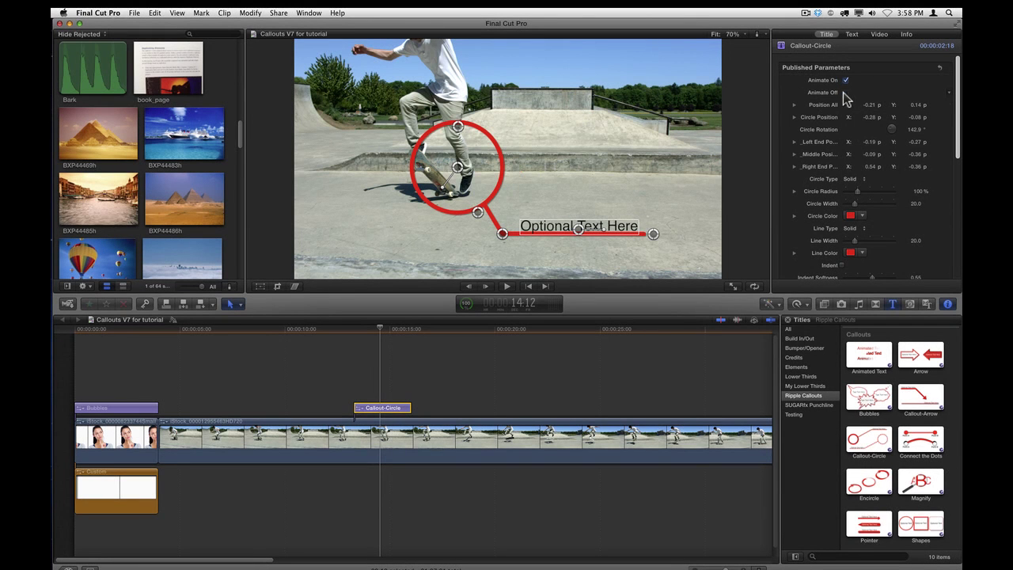
left_click(346, 330)
key("space")
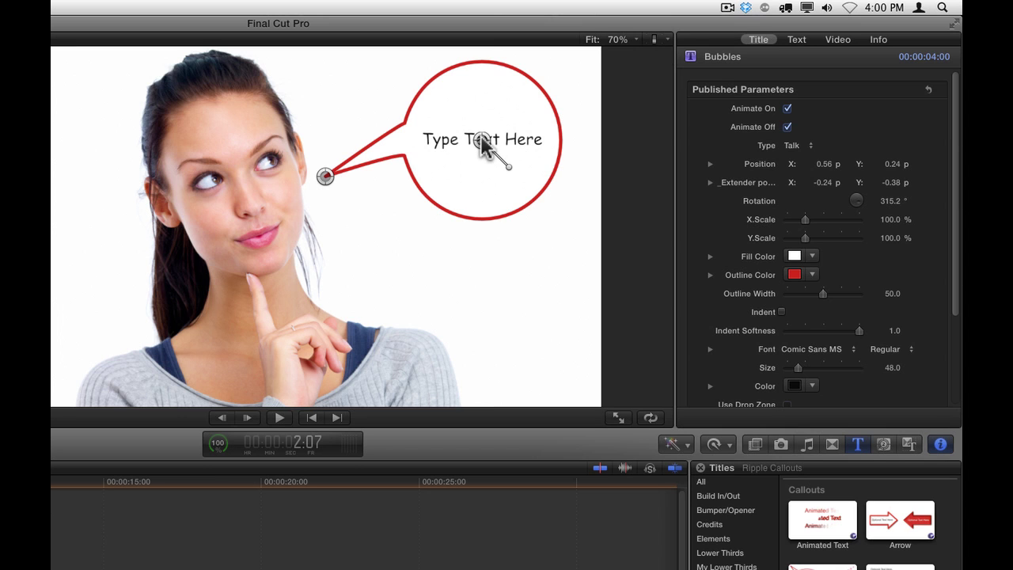
Nudge the speech bubble's position slightly and raise the tip of its tail.
mouse_move(481, 141)
left_mouse_down()
mouse_move(486, 162)
mouse_move(479, 127)
mouse_move(482, 175)
mouse_move(478, 143)
left_mouse_up()
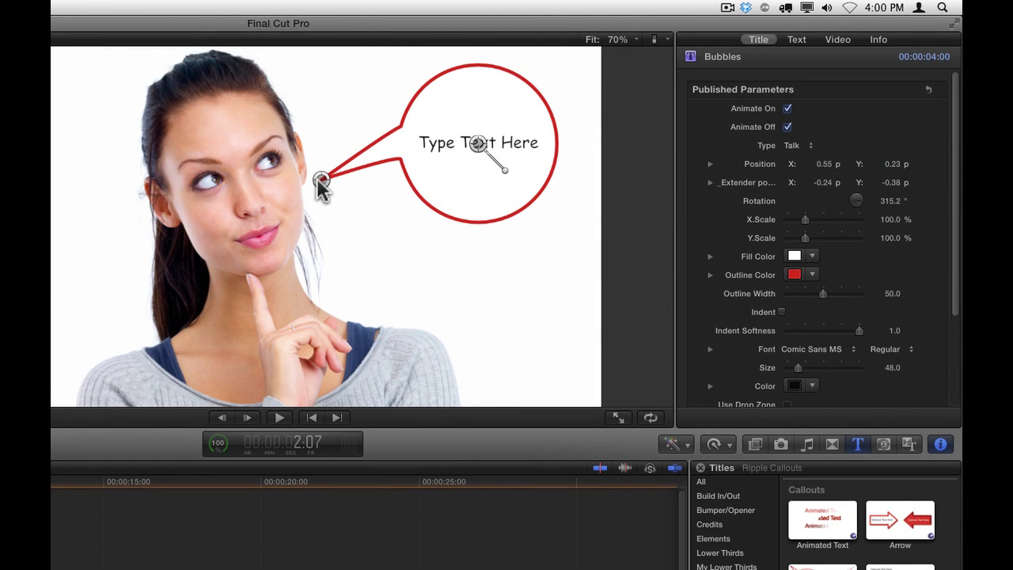
mouse_move(324, 187)
left_mouse_down()
mouse_move(340, 154)
mouse_move(334, 206)
mouse_move(330, 158)
mouse_move(335, 204)
mouse_move(332, 163)
mouse_move(332, 184)
left_mouse_up()
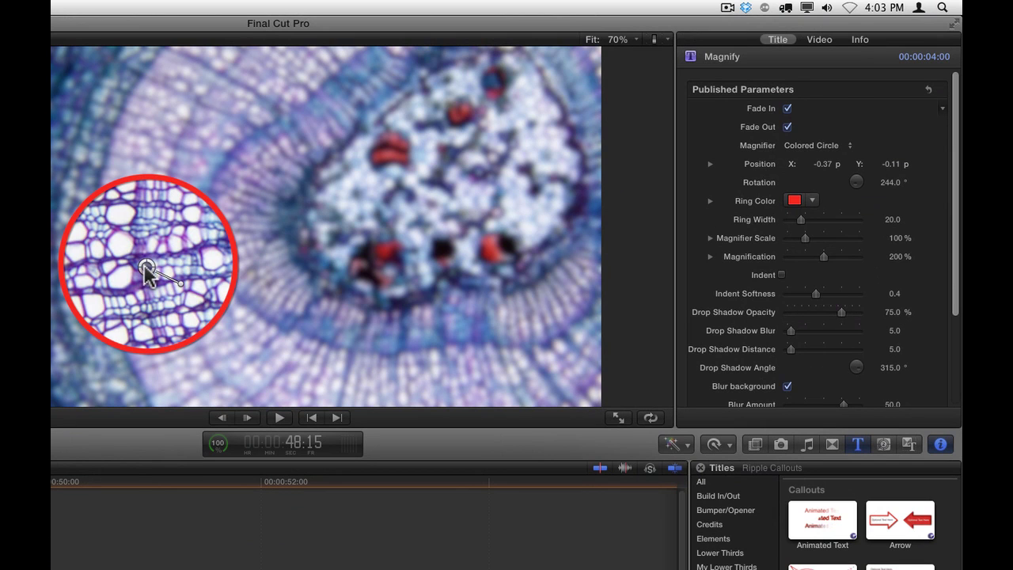
Move the magnifier to -0.46, -0.01, make it a Magnifying Glass, and rotate it to 243.6°.
left_click_drag(146, 269, 236, 279)
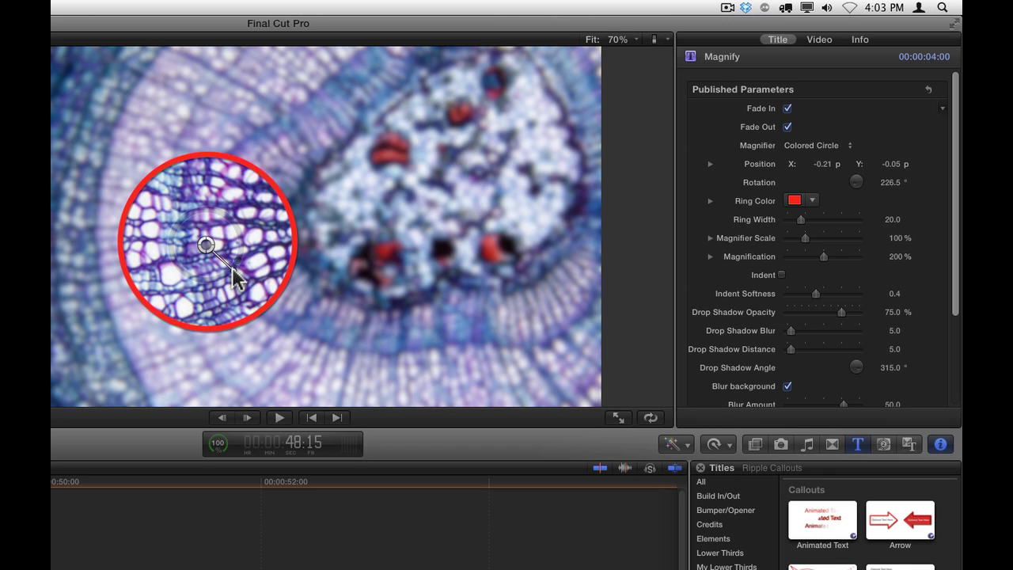
left_click(817, 145)
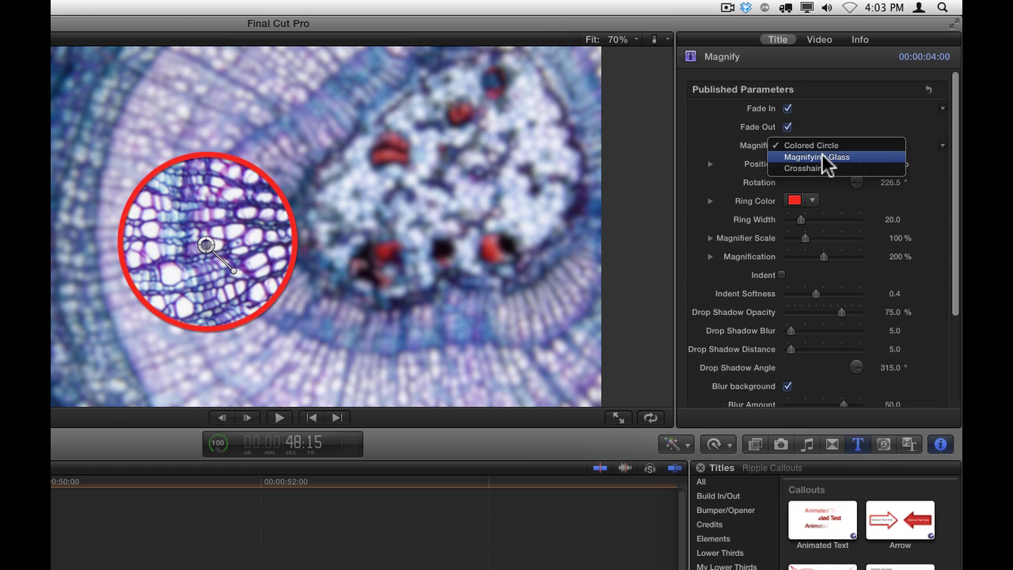
left_click(825, 158)
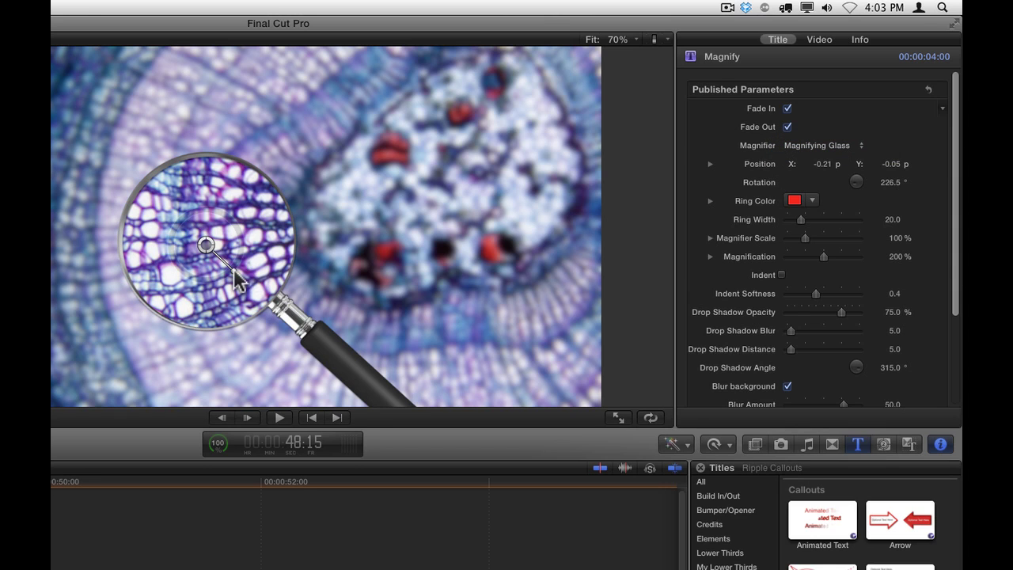
left_click_drag(234, 269, 119, 234)
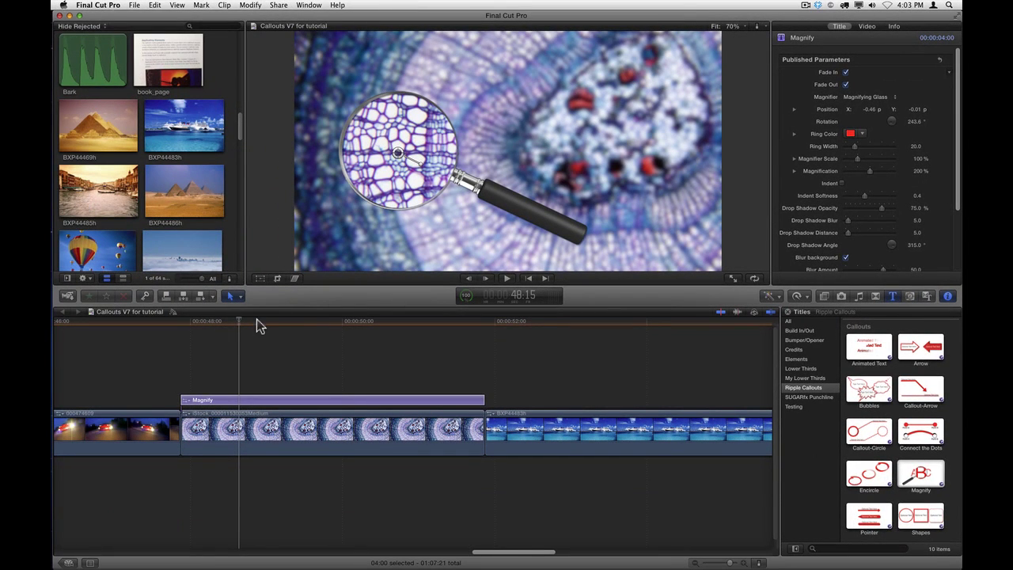
Keyframe the magnifying glass to glide from the left to the red cells at 0.37, -0.08, then play it back.
left_click_drag(238, 318, 232, 322)
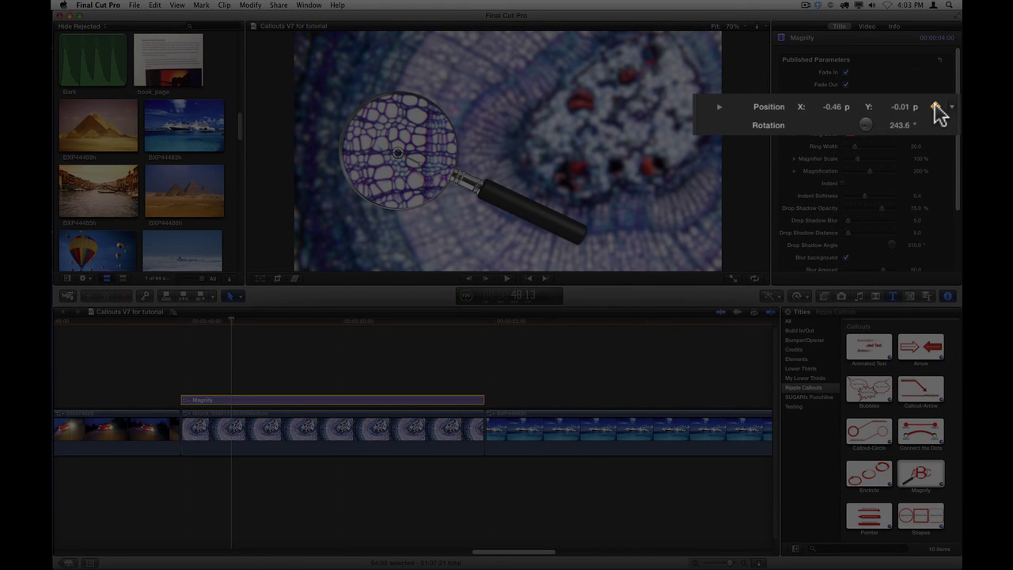
left_click(936, 106)
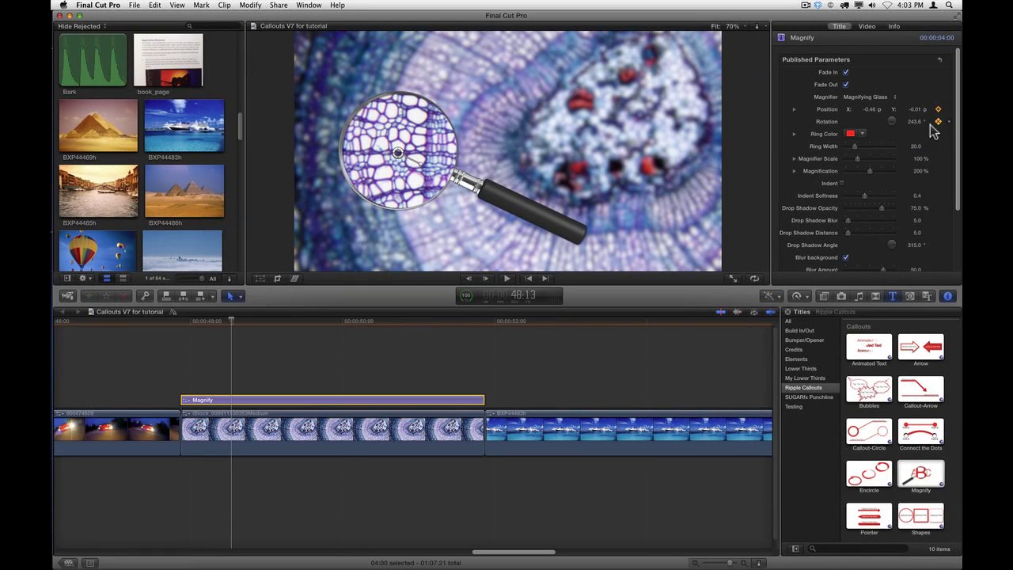
left_click_drag(363, 321, 341, 319)
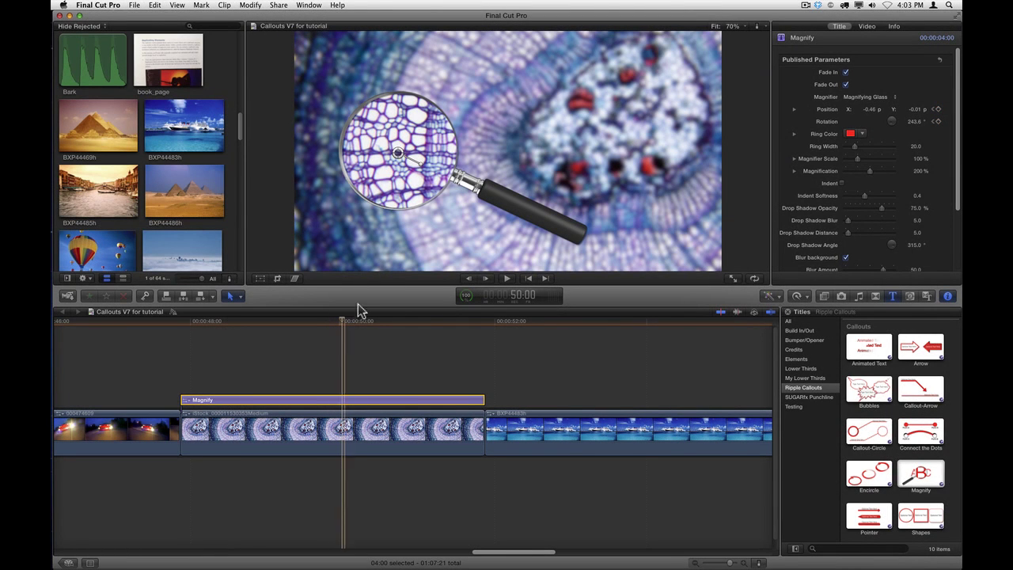
left_click_drag(398, 154, 568, 198)
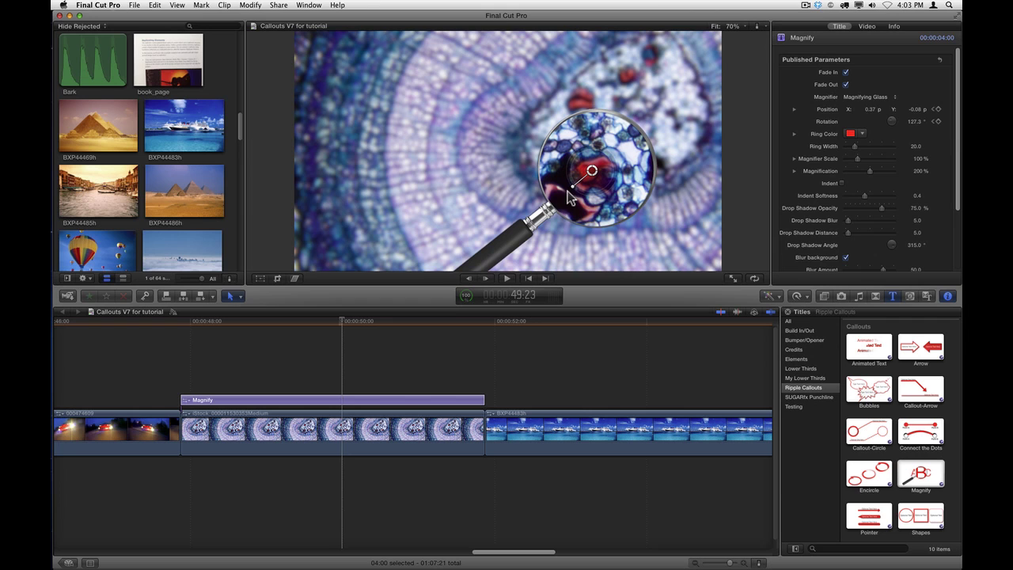
left_click(227, 325)
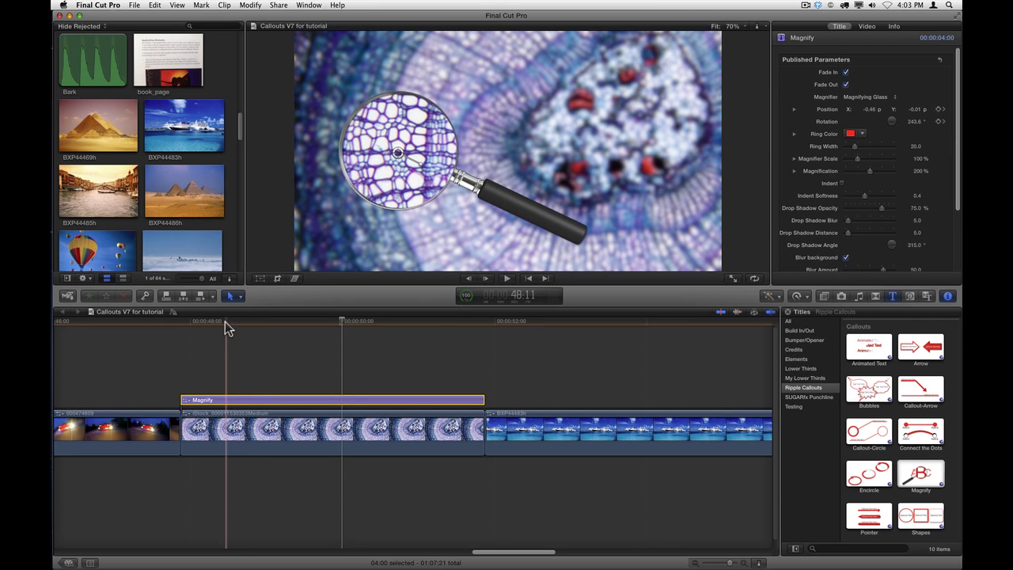
key("space")
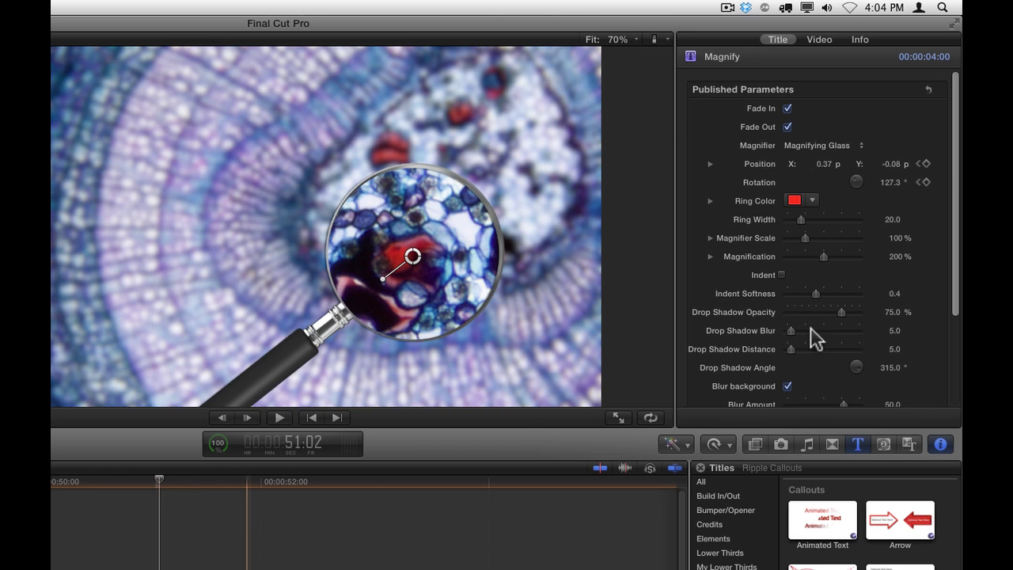
Lower the magnification to 164% and switch the magnifier style to Crosshairs.
left_click_drag(805, 238, 816, 255)
left_click(831, 146)
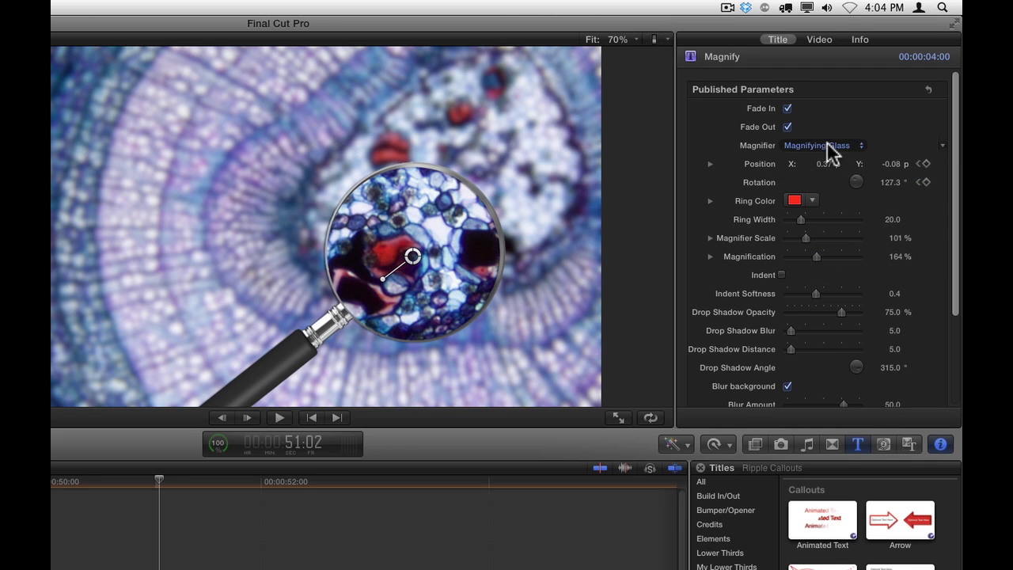
left_click(824, 157)
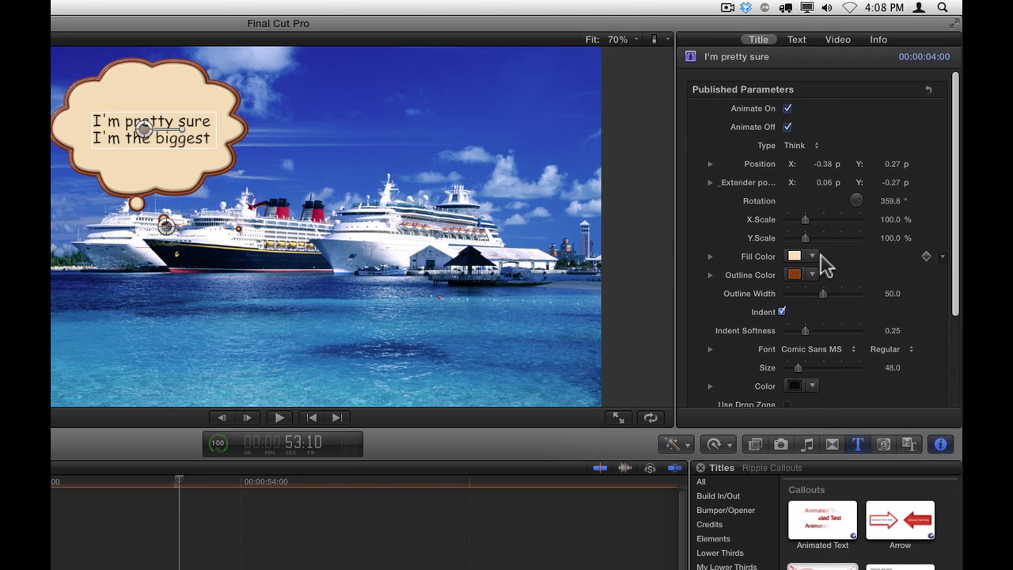
Try a thicker cyan outline on the thought bubble, then reset the callout to its default look.
left_click(812, 275)
left_click_drag(823, 299, 866, 362)
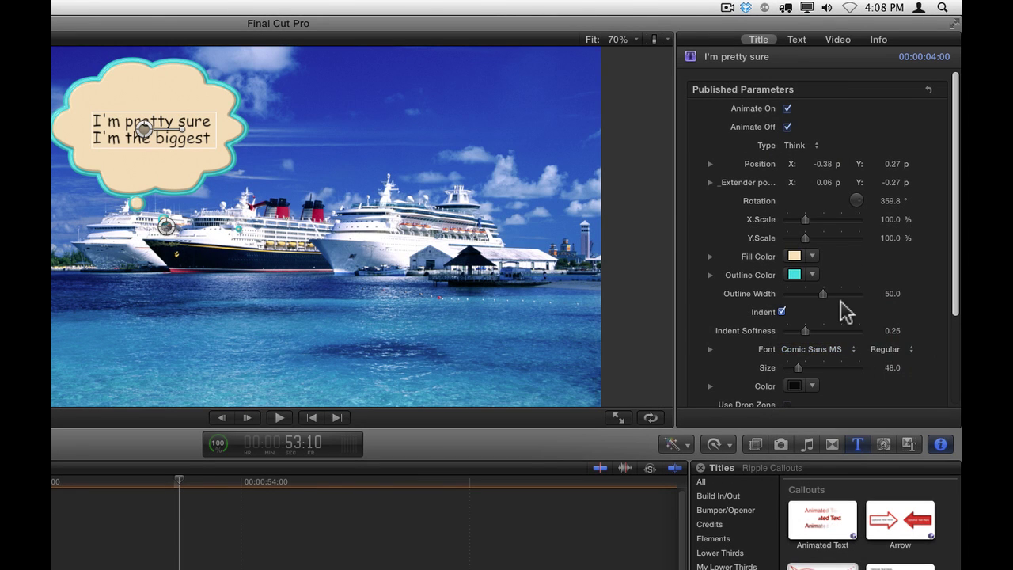
mouse_move(825, 299)
left_mouse_down()
mouse_move(848, 300)
mouse_move(823, 300)
left_mouse_up()
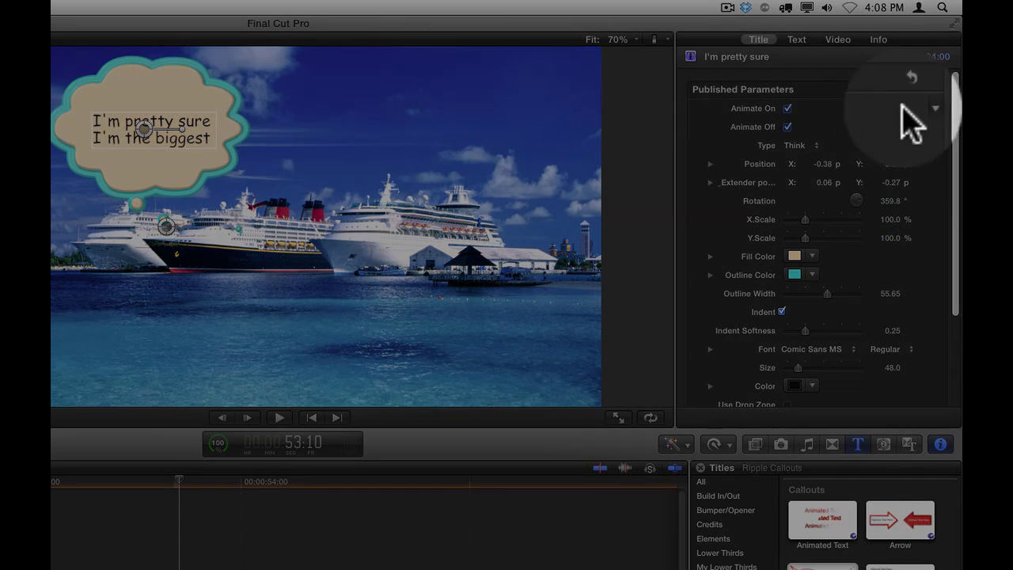
mouse_move(911, 94)
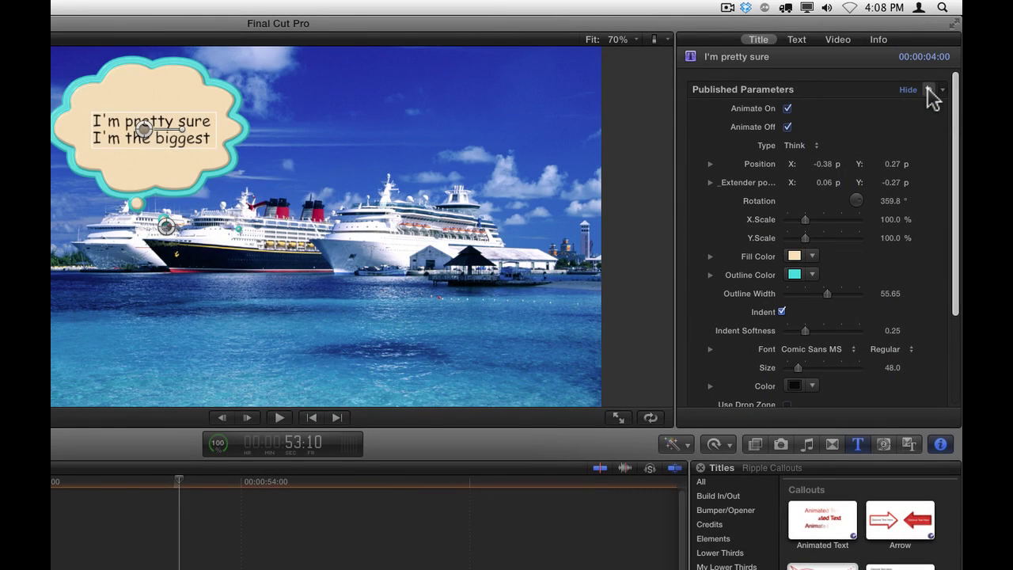
left_click(930, 90)
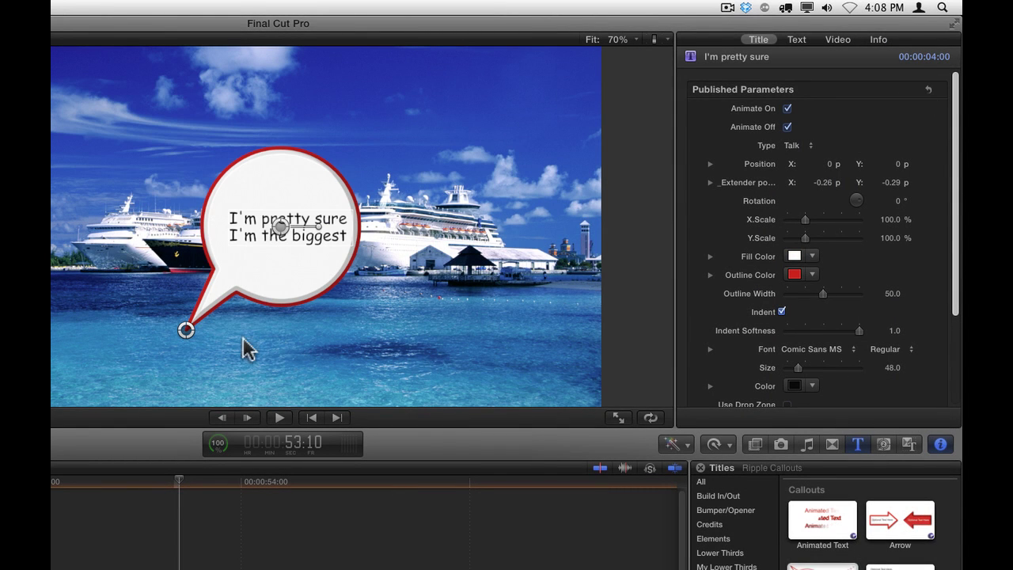
Nudge the bubble's tail up-left, reposition its text, and turn off the inner Indent shading.
left_click_drag(185, 330, 182, 326)
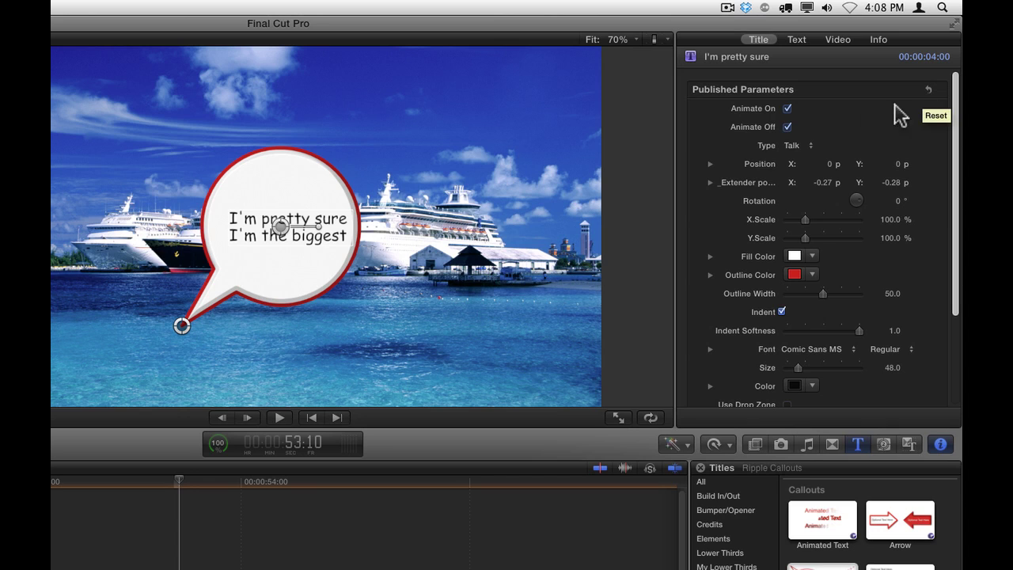
left_click(281, 233)
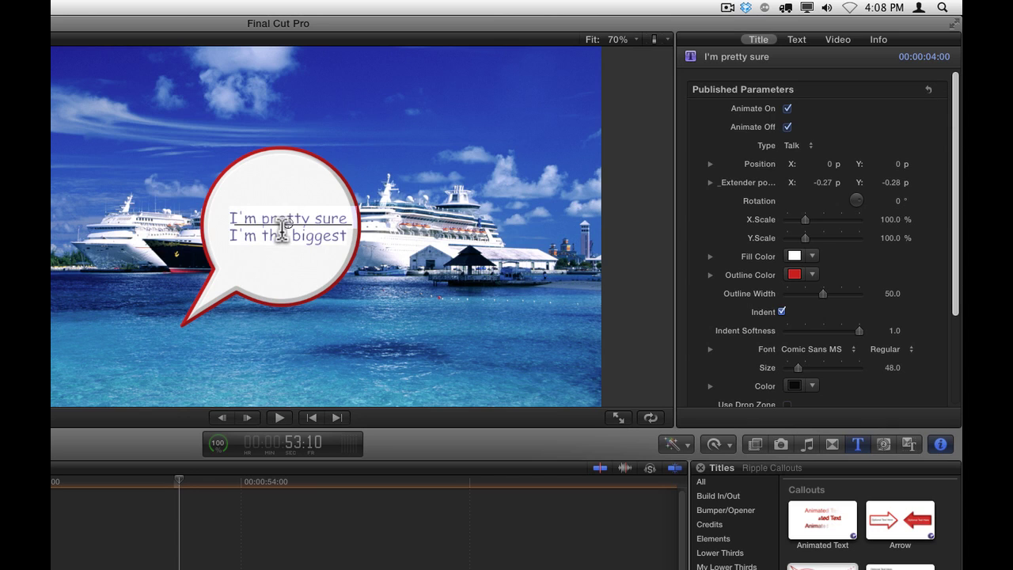
left_click_drag(278, 233, 282, 229)
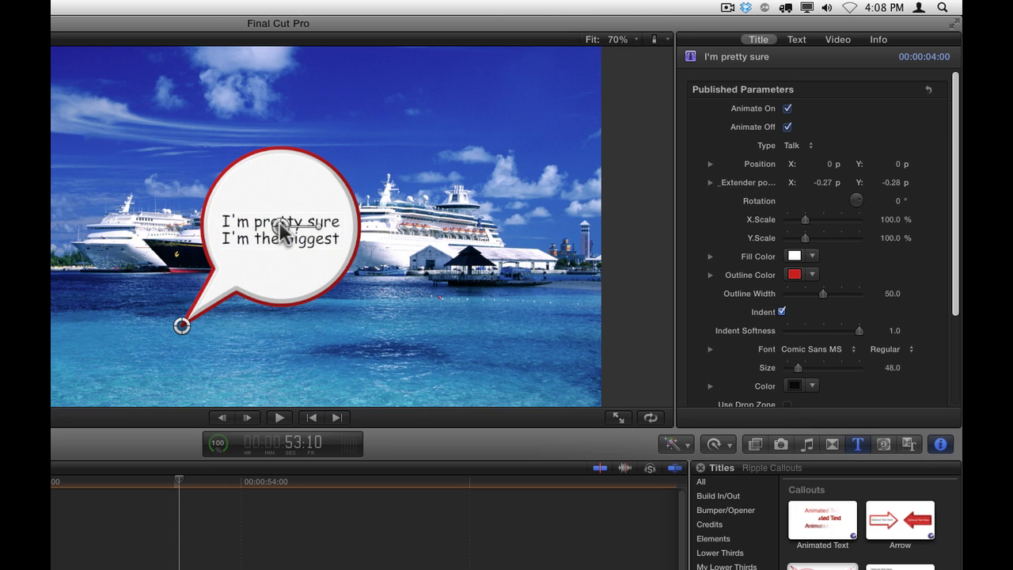
left_click(782, 312)
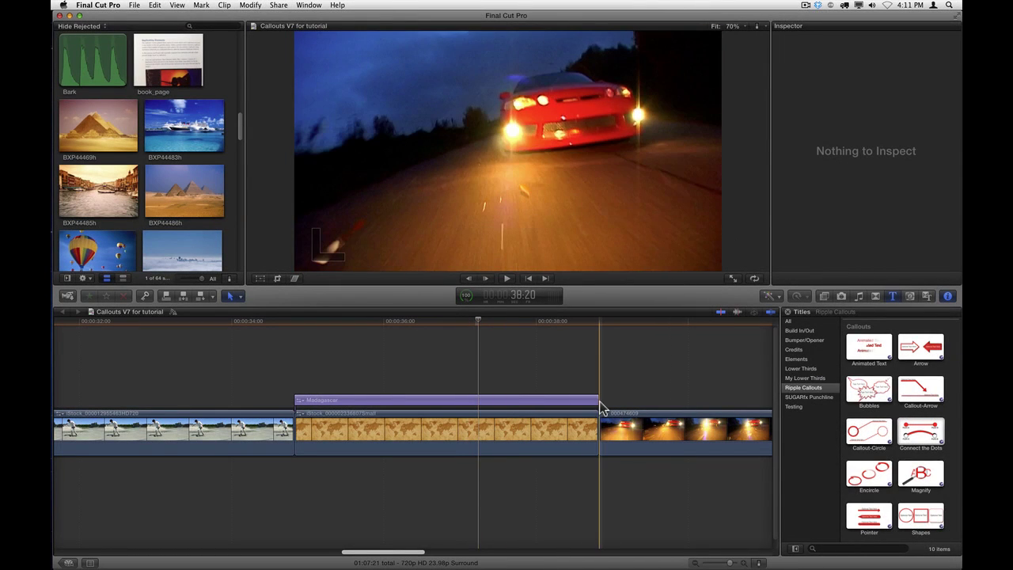
Shorten the Madagascar title and scrub until the dotted line reaches Madagascar.
left_click_drag(598, 401, 507, 402)
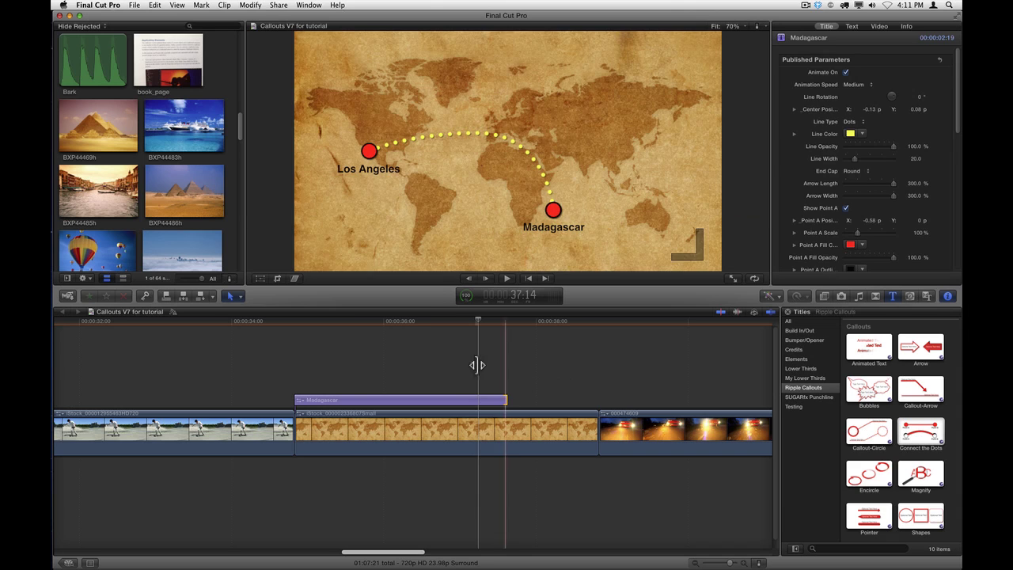
left_click(380, 322)
left_click_drag(380, 322, 446, 324)
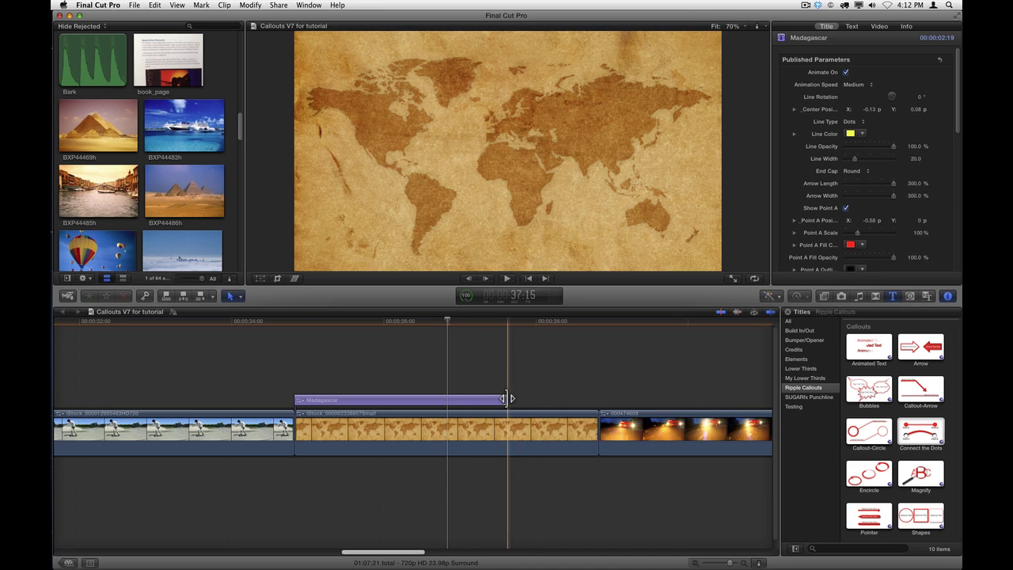
Extend the Madagascar title back to the map clip's end, then play and stop the route animation.
left_click_drag(507, 398, 599, 398)
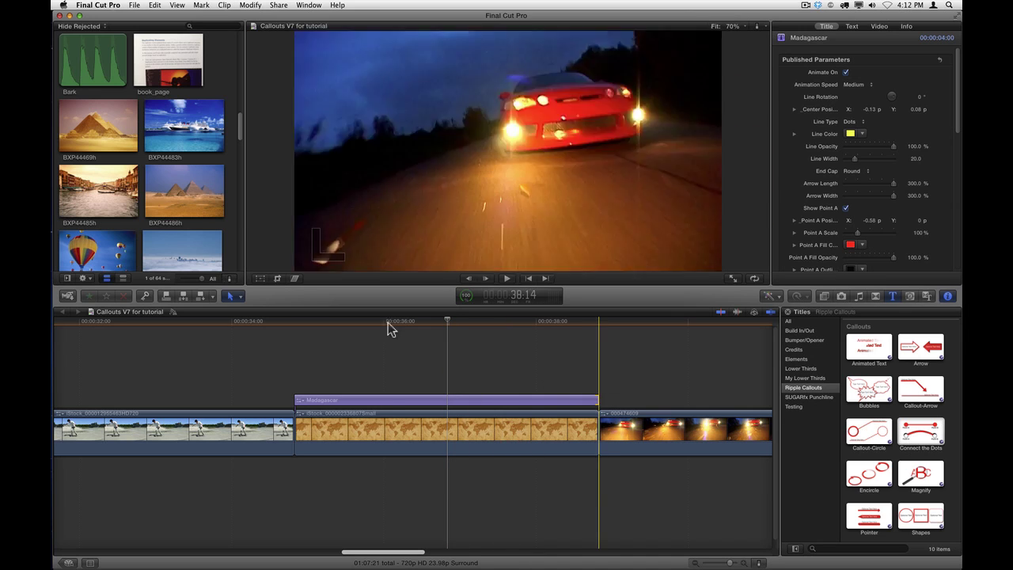
key("space")
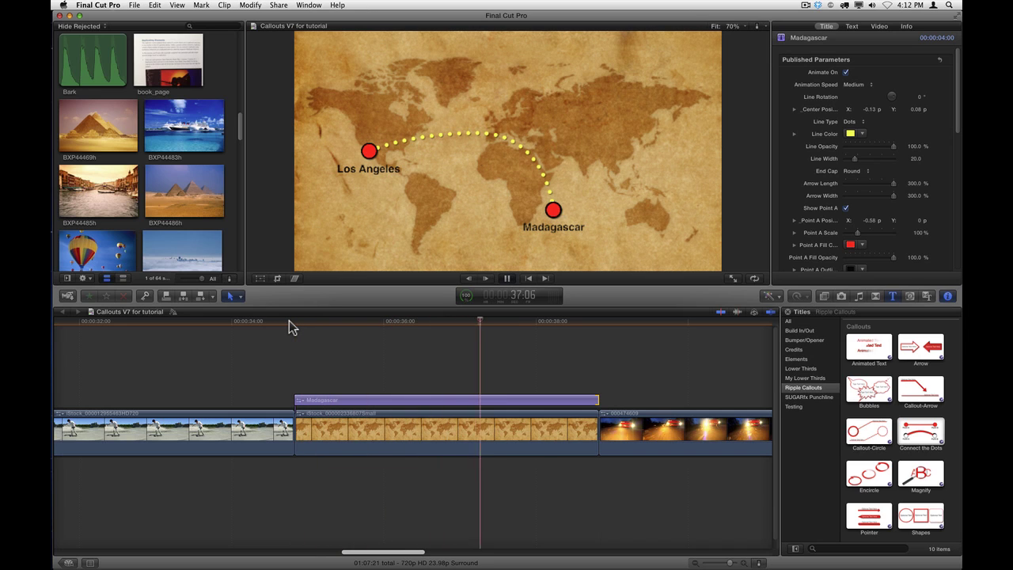
key("space")
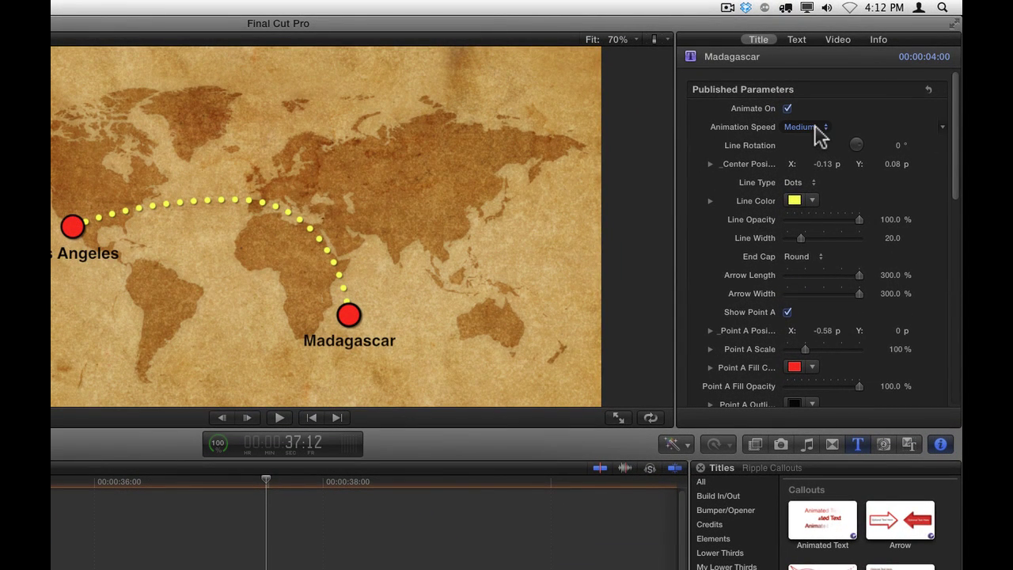
Try Slow for the route line's Animation Speed, then set it to Fast.
left_click(818, 129)
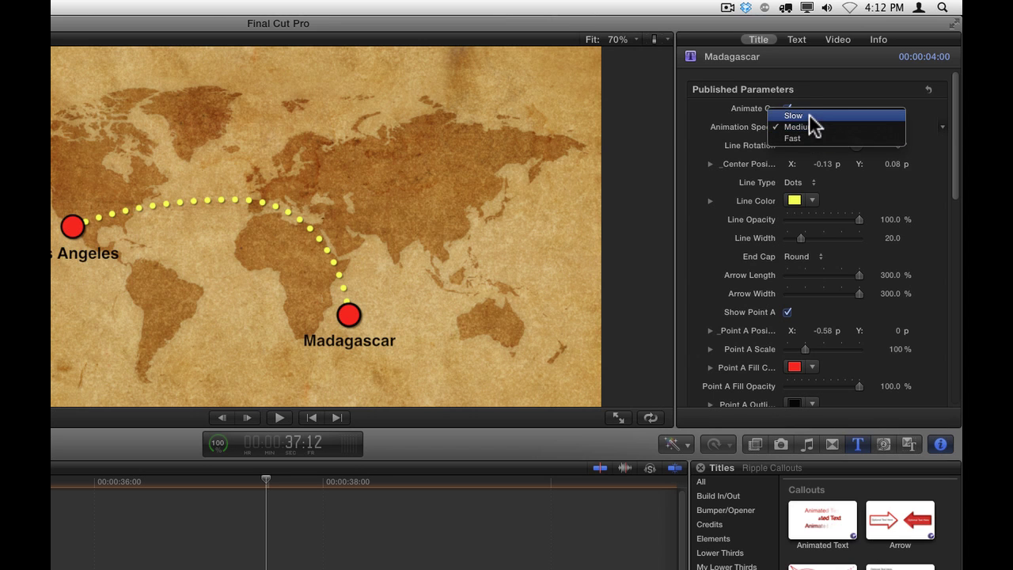
left_click(794, 115)
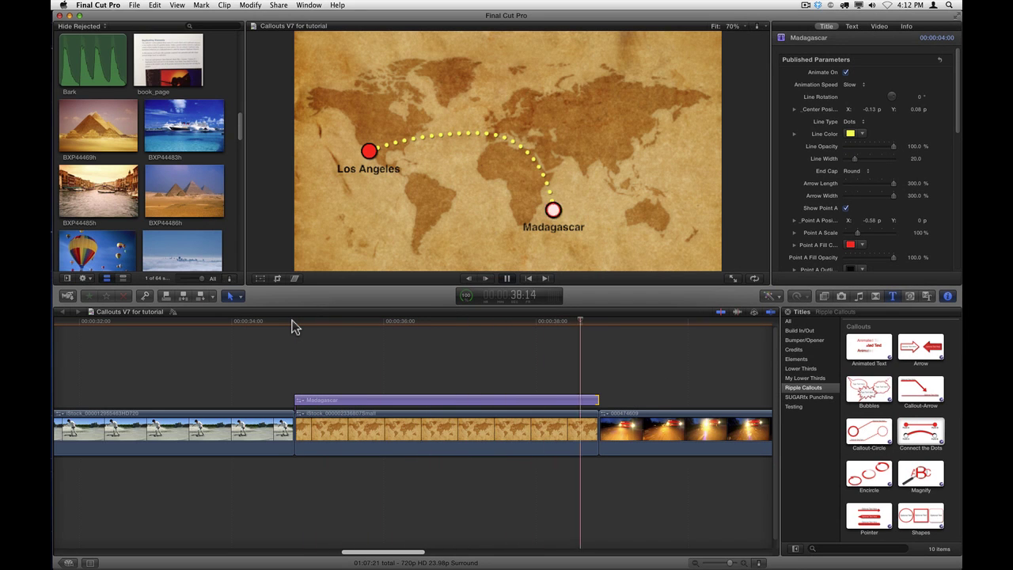
key("Left")
key("Left")
key("Left")
key("Left")
key("Left")
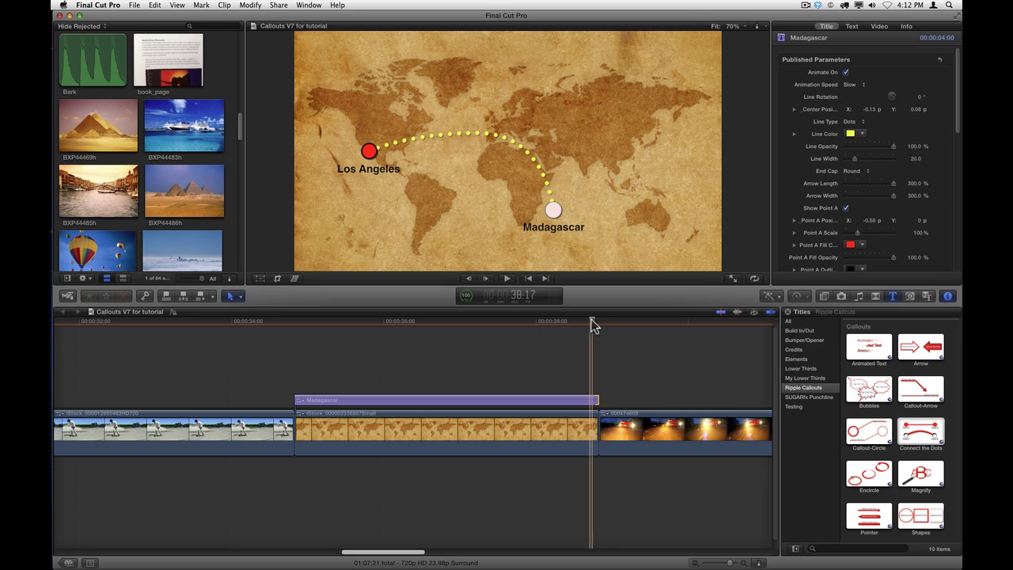
left_click(854, 84)
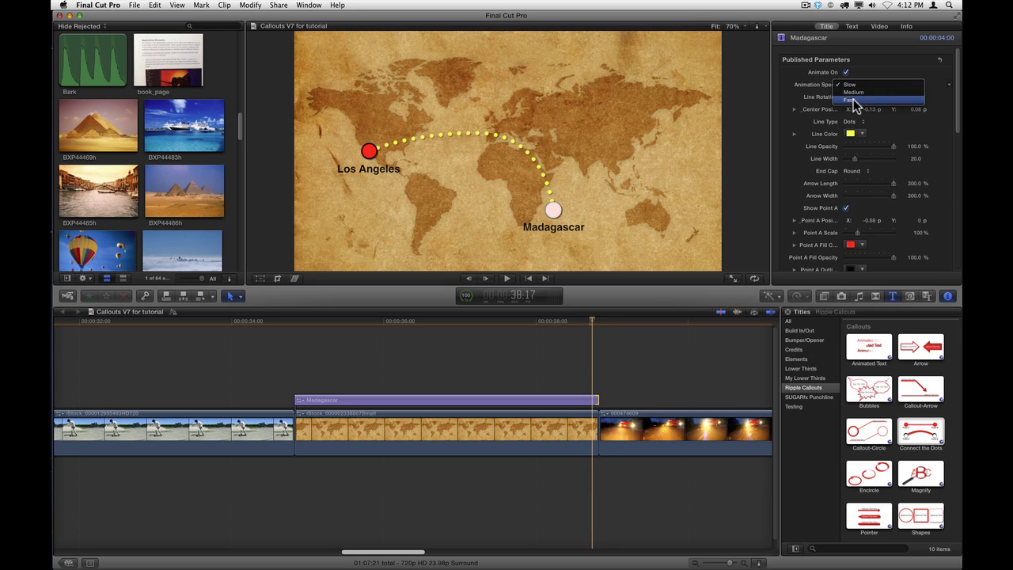
left_click(852, 103)
Replay the route from the map clip's start, move the Madagascar end point, and lower the curve.
left_click(289, 323)
key("space")
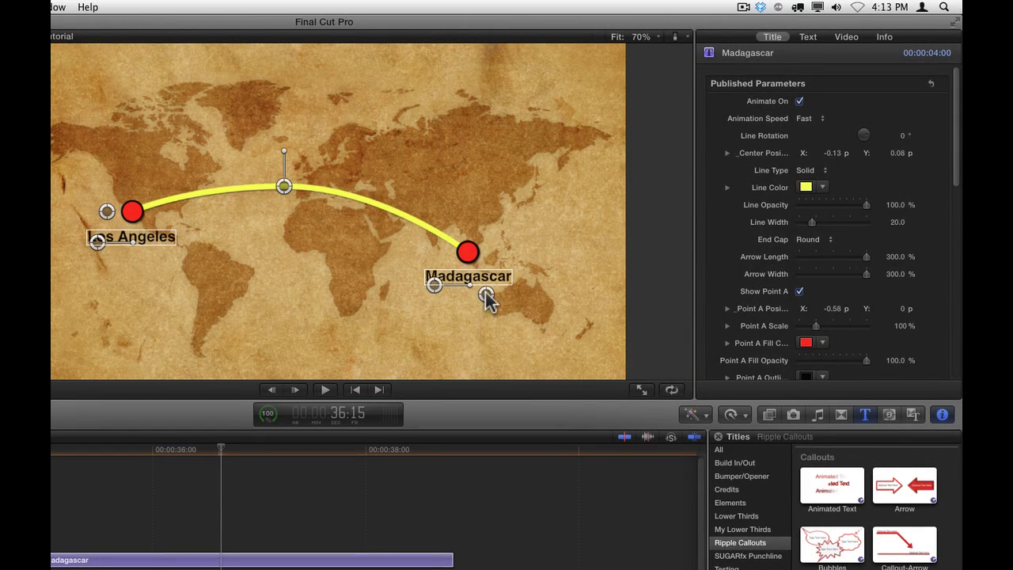
left_click_drag(486, 293, 393, 375)
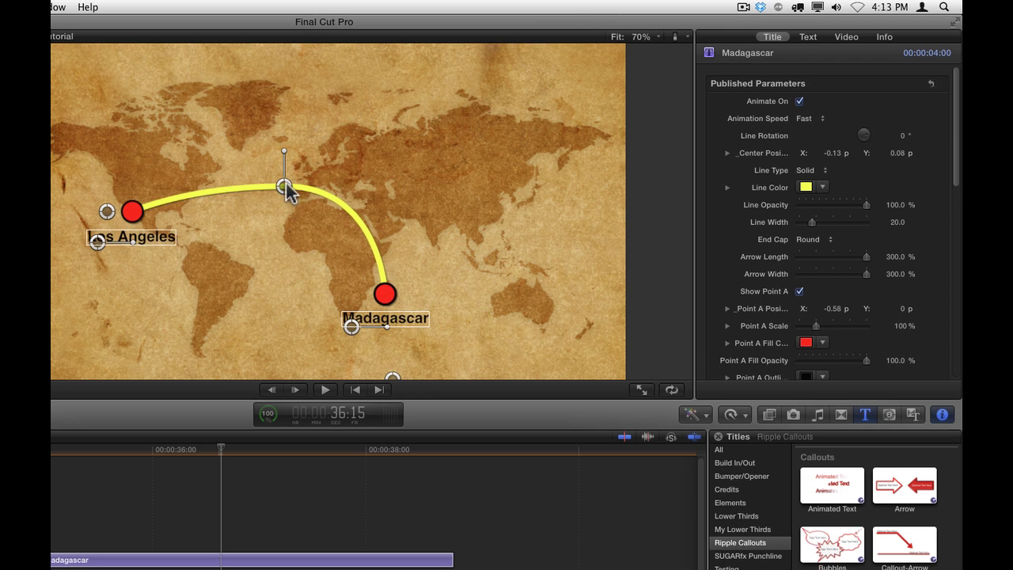
left_click_drag(284, 187, 263, 255)
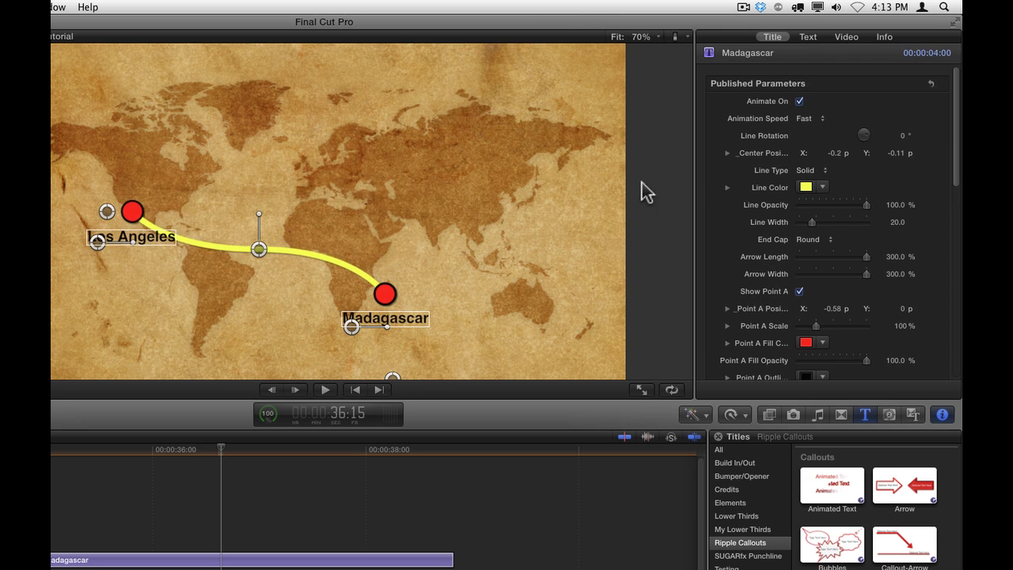
Try the Dots and Dashes line types and raise the route's middle into a higher arc.
left_click(810, 171)
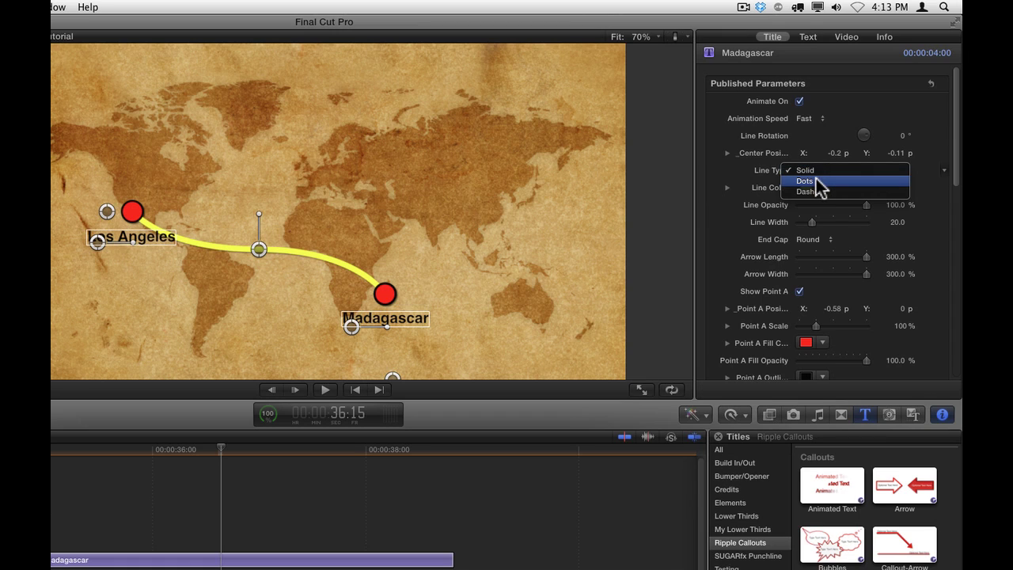
left_click(816, 181)
left_click(816, 181)
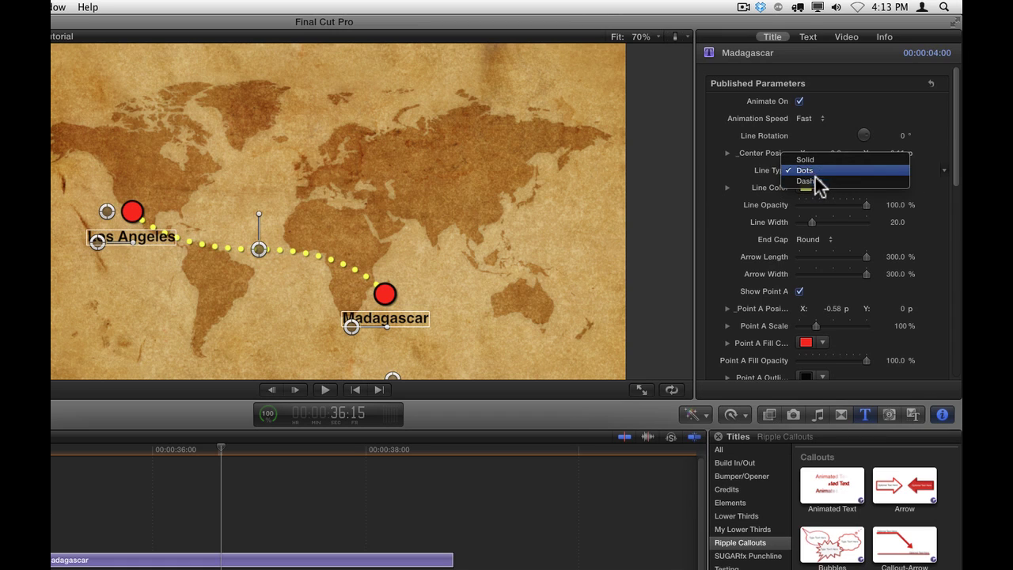
left_click(818, 186)
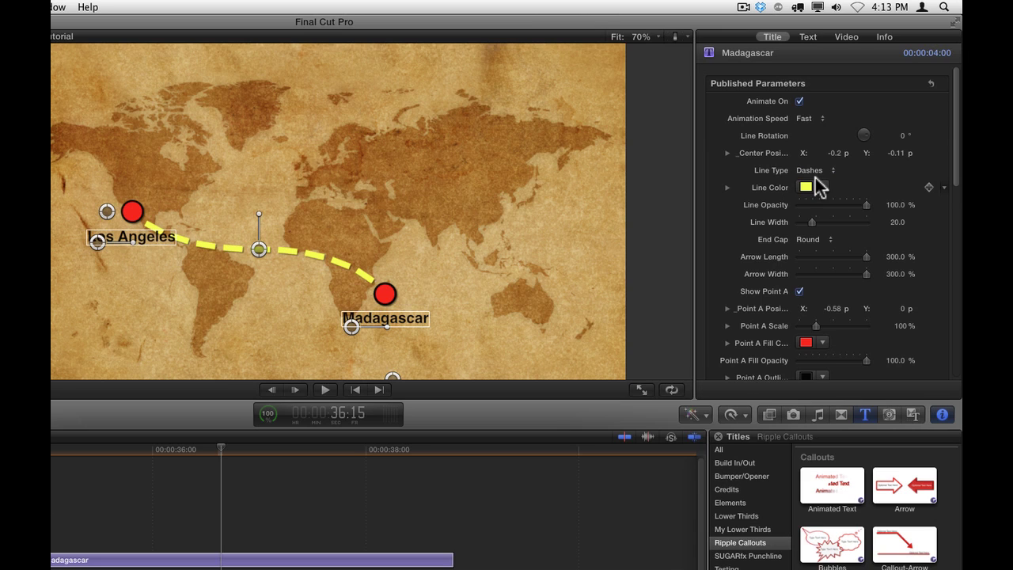
left_click_drag(259, 250, 262, 224)
left_click_drag(229, 456, 244, 449)
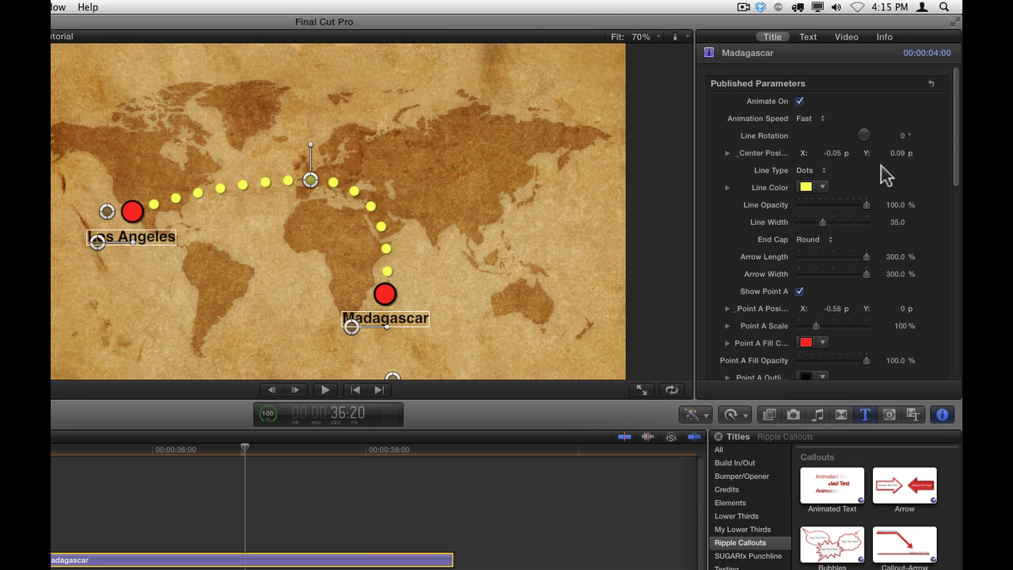
left_click_drag(958, 147, 961, 237)
Try an indent with reduced softness on the route dots, then turn it back off.
scroll(958, 262, "down", 10)
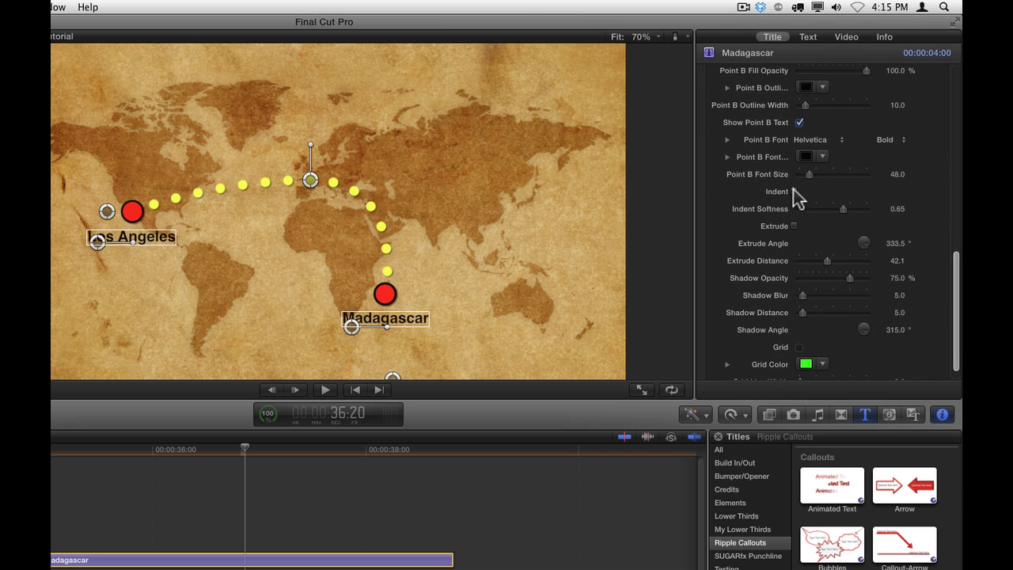
left_click(794, 192)
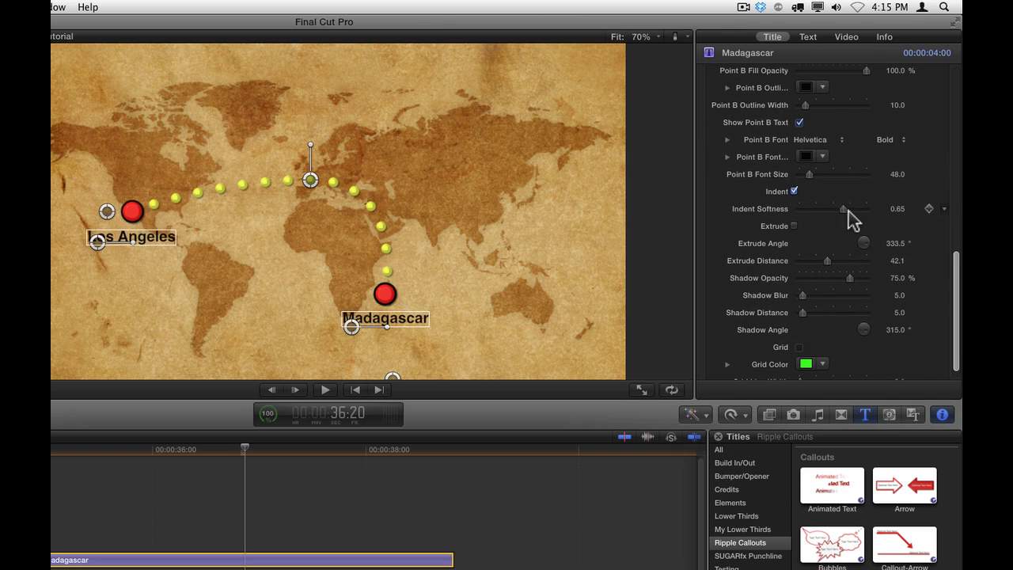
left_click_drag(844, 209, 820, 211)
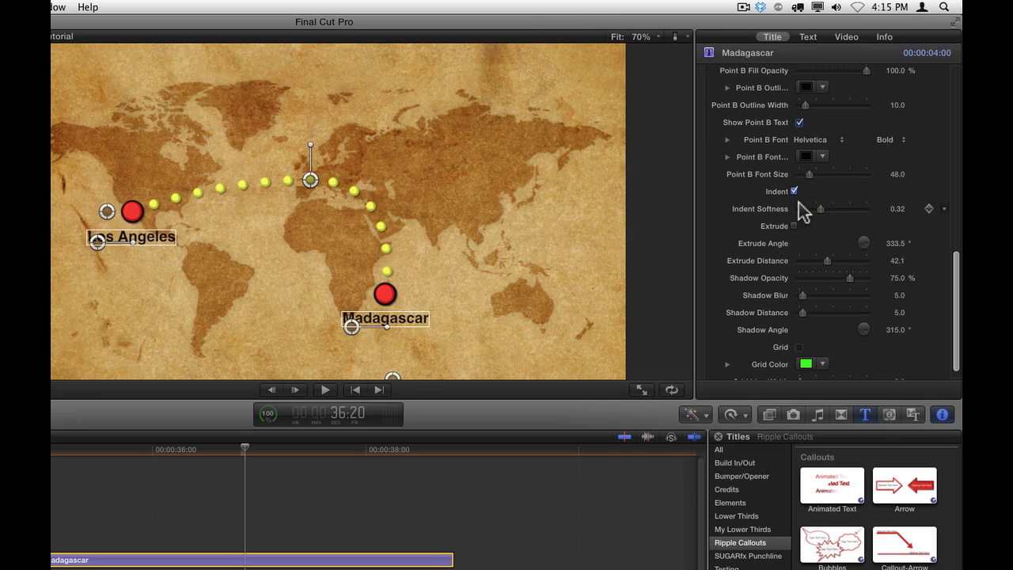
left_click(794, 192)
Extrude the route at angle 264.5 and distance 18, and add an indent with softness 0.25.
left_click(794, 226)
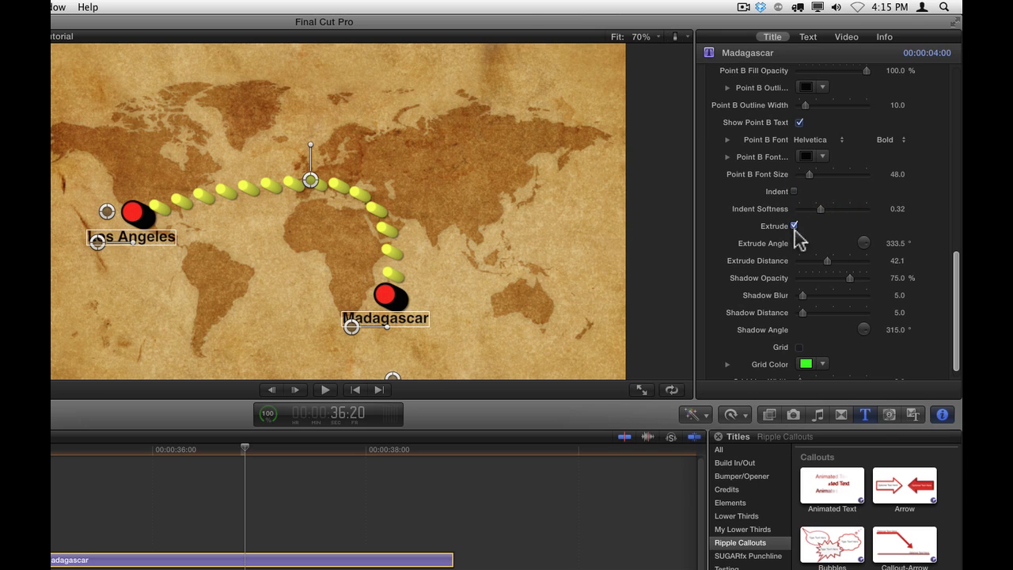
left_click(890, 244)
left_click_drag(898, 250, 898, 305)
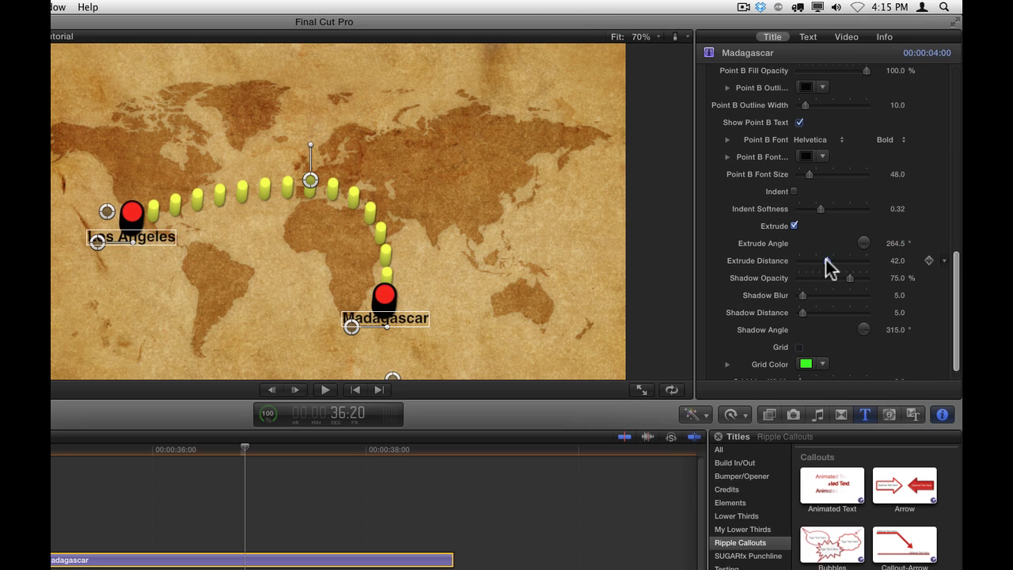
left_click_drag(827, 261, 810, 261)
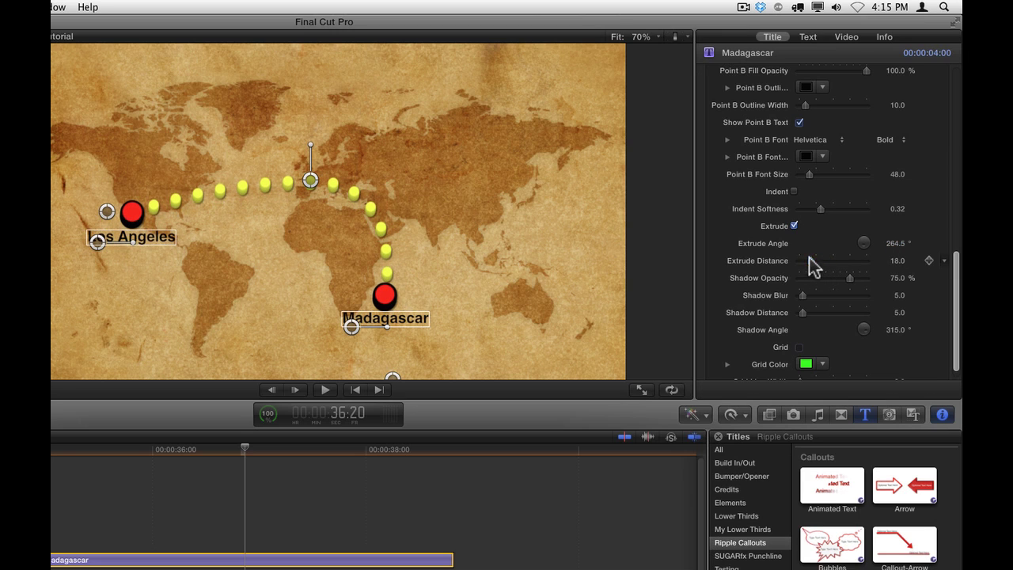
left_click(794, 192)
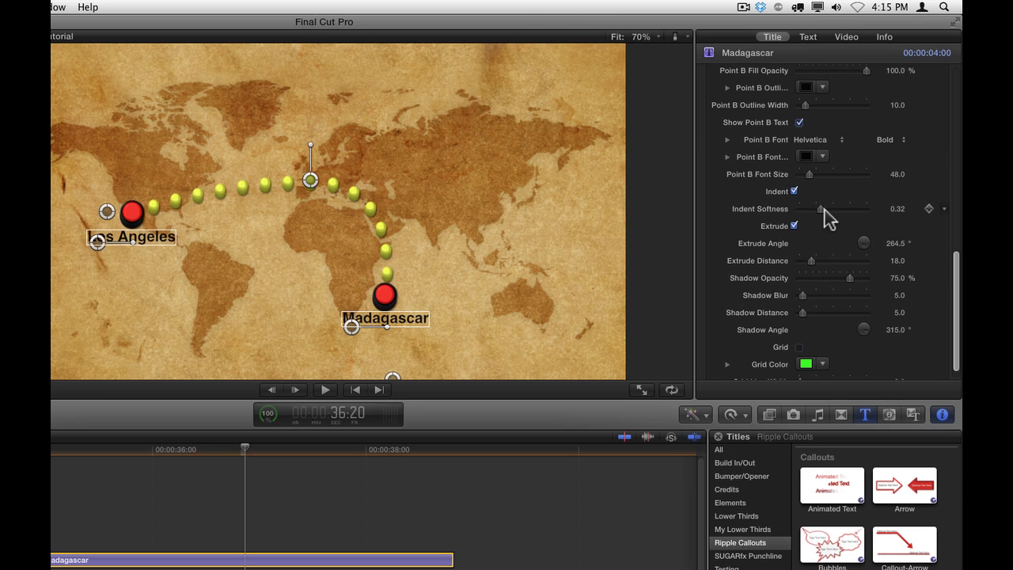
left_click_drag(821, 210, 800, 212)
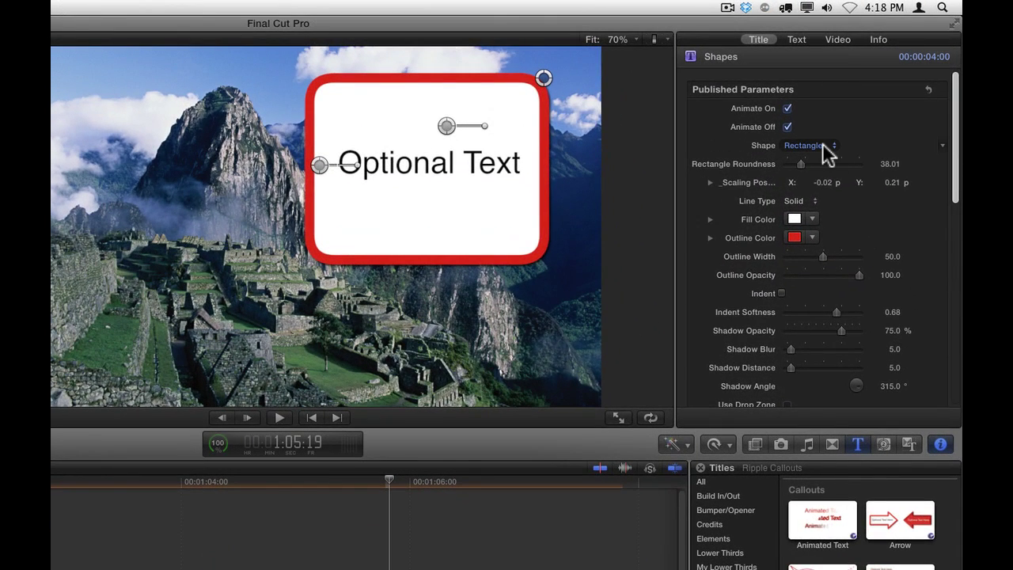
Try a Circle shape, then go back to Rectangle with 50.34 corner roundness.
left_click(869, 99)
left_click(822, 132)
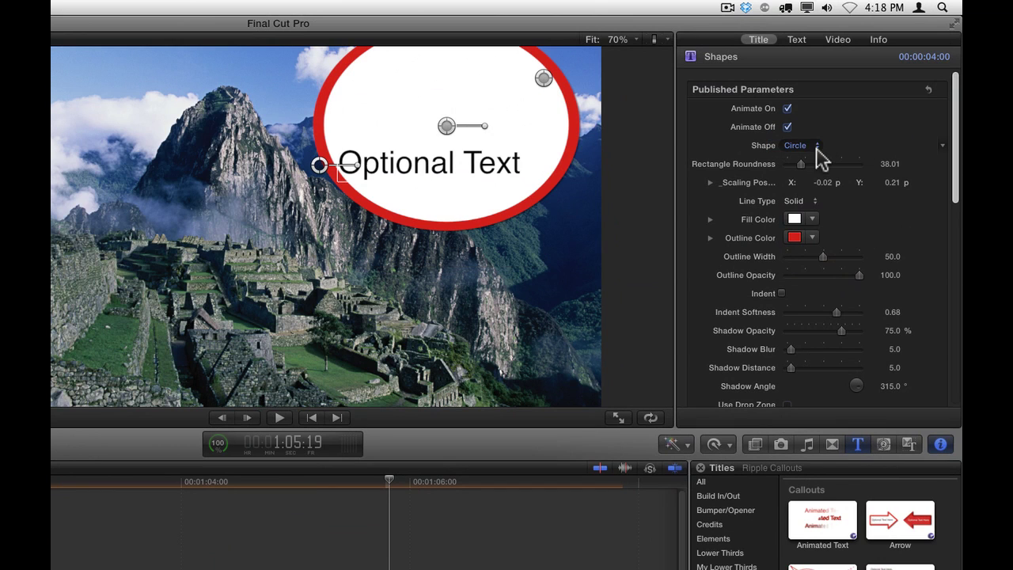
left_click(818, 152)
left_click(806, 157)
mouse_move(802, 164)
left_mouse_down()
mouse_move(819, 164)
mouse_move(805, 163)
left_mouse_up()
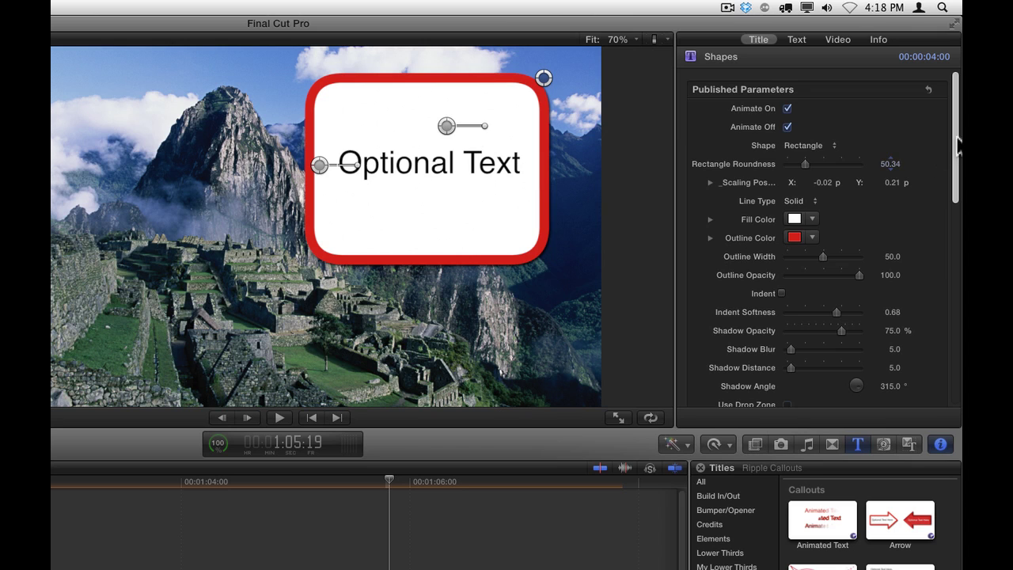
Set the shape's Fill Opacity to 0 and hide the Optional Text.
left_click_drag(956, 144, 956, 237)
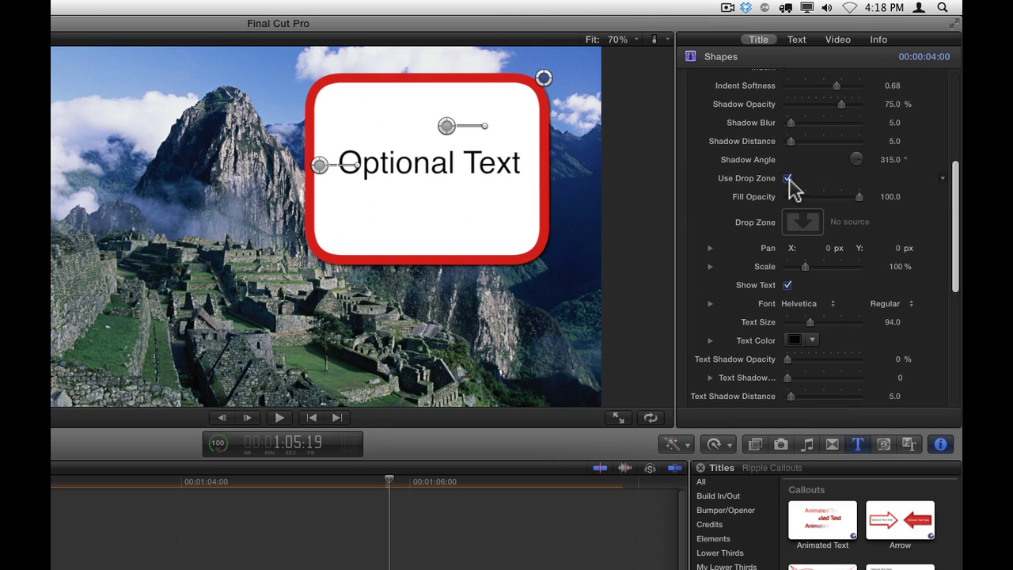
left_click_drag(859, 197, 770, 202)
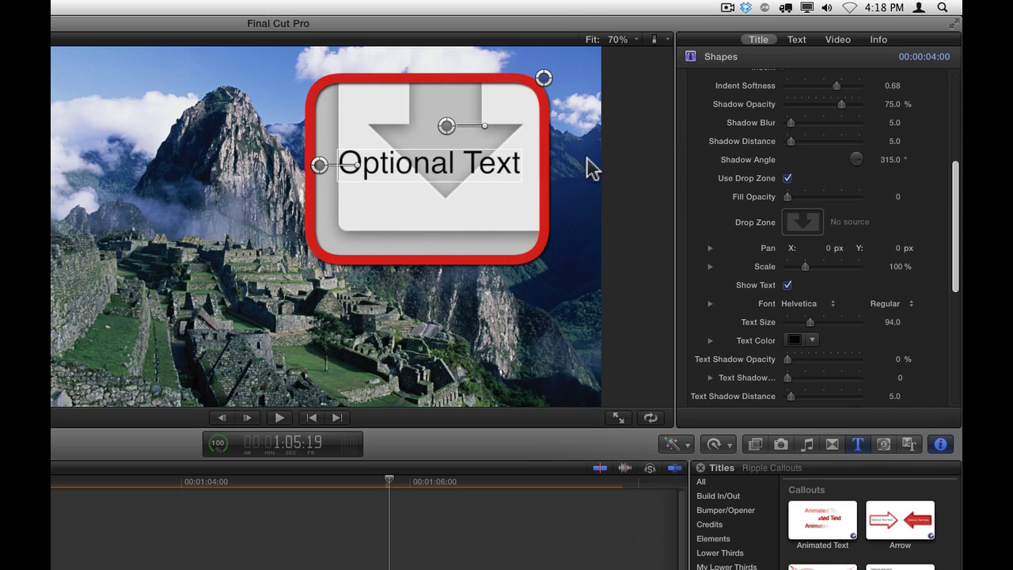
left_click(787, 285)
left_click(787, 285)
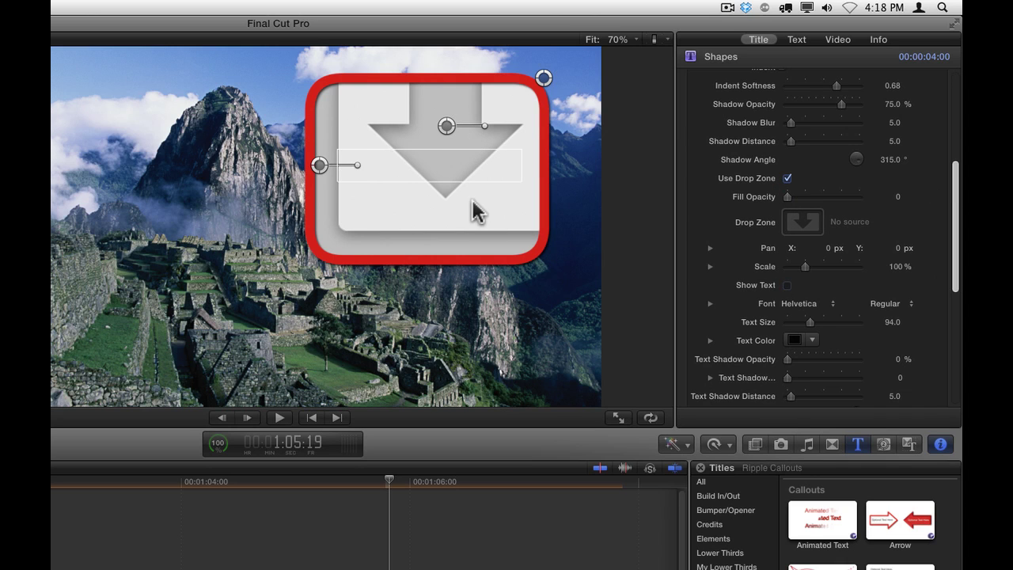
Load clip 42273, the seated woman, into the callout's drop zone.
left_click(809, 229)
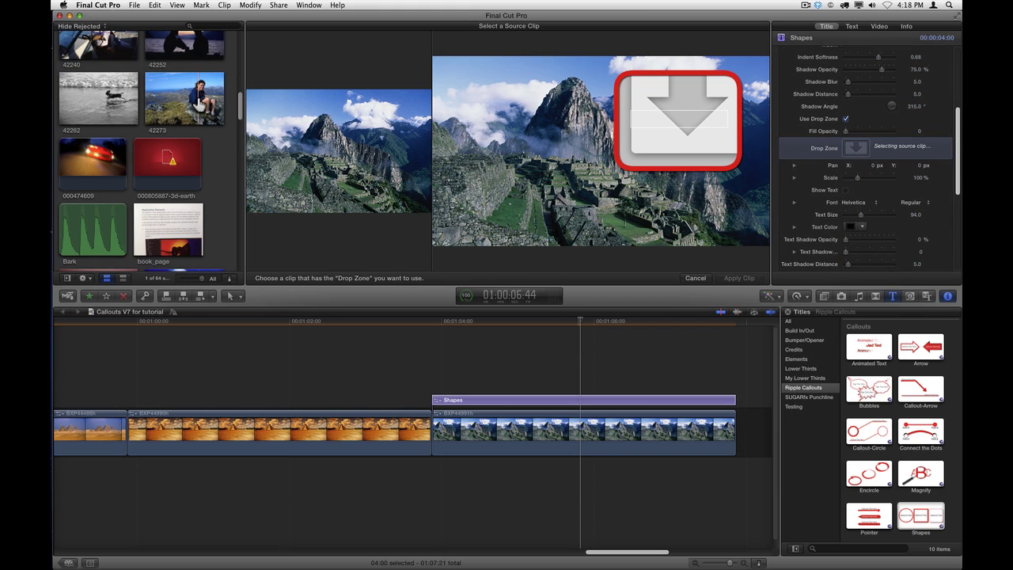
left_click(197, 98)
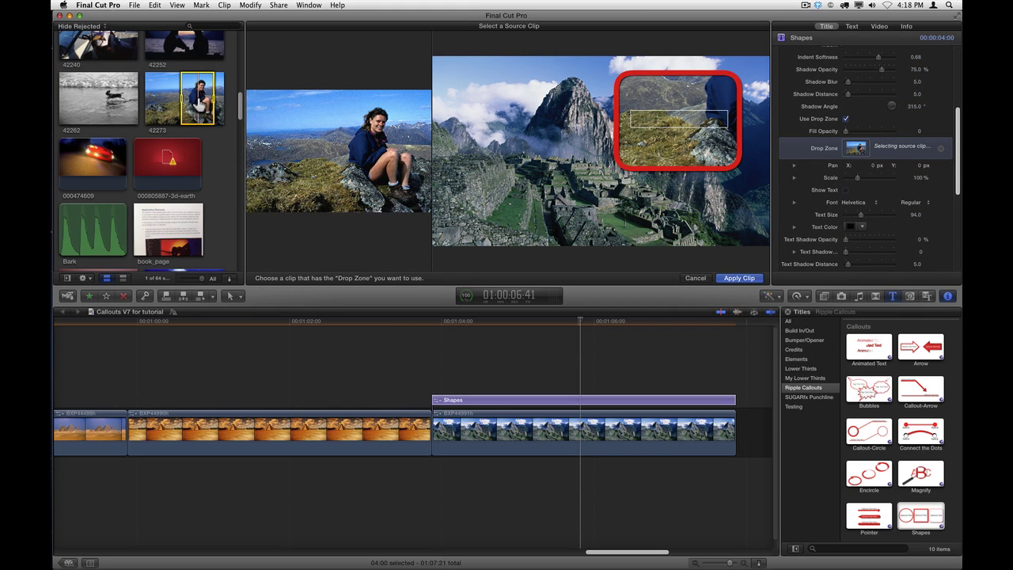
left_click(739, 278)
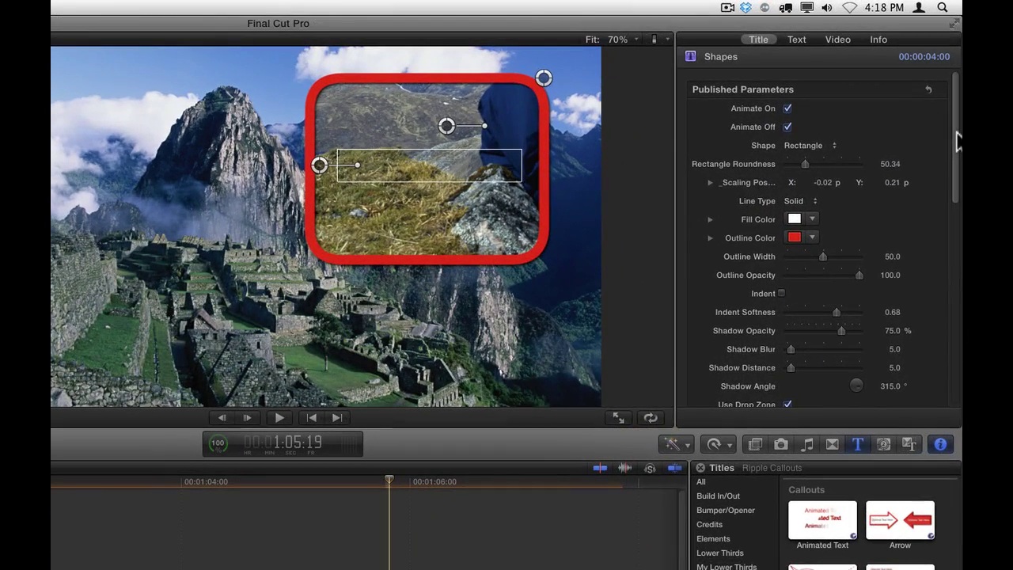
Scale the drop-zone photo to 48.9% and pan it to -5.1, -12.4 px to frame her.
scroll(951, 89, "down", 10)
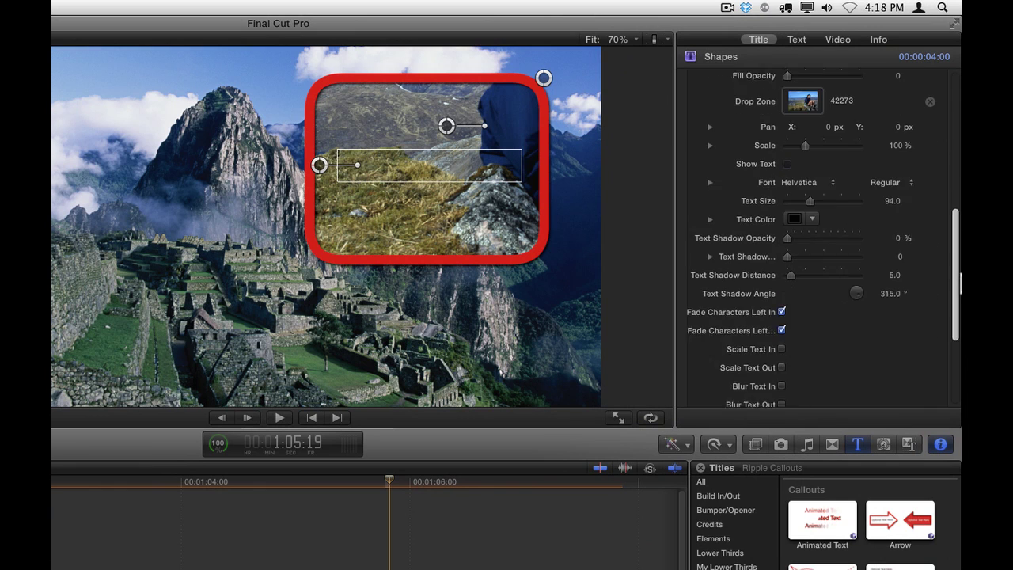
scroll(824, 149, "up", 3)
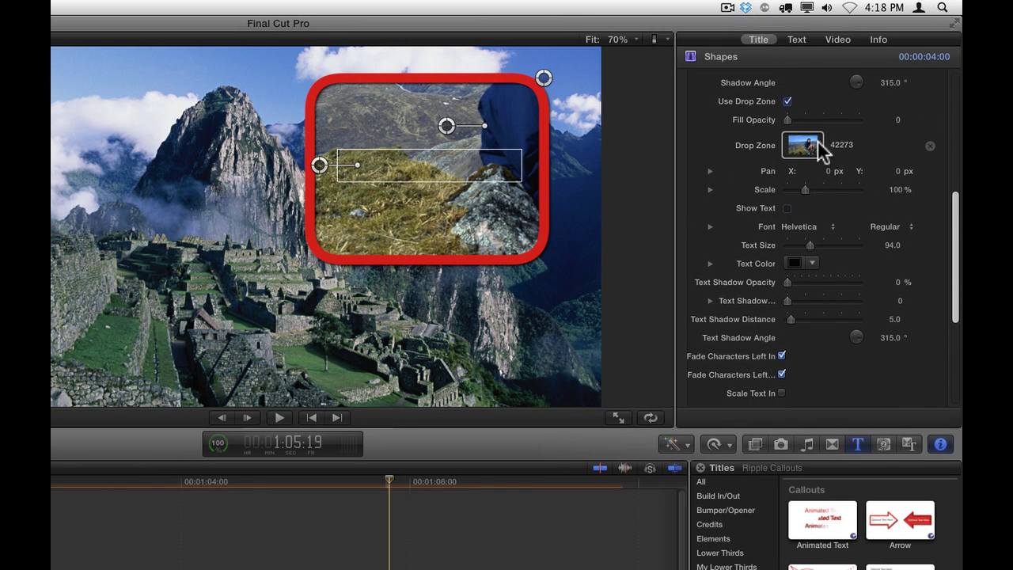
left_click_drag(806, 188, 894, 187)
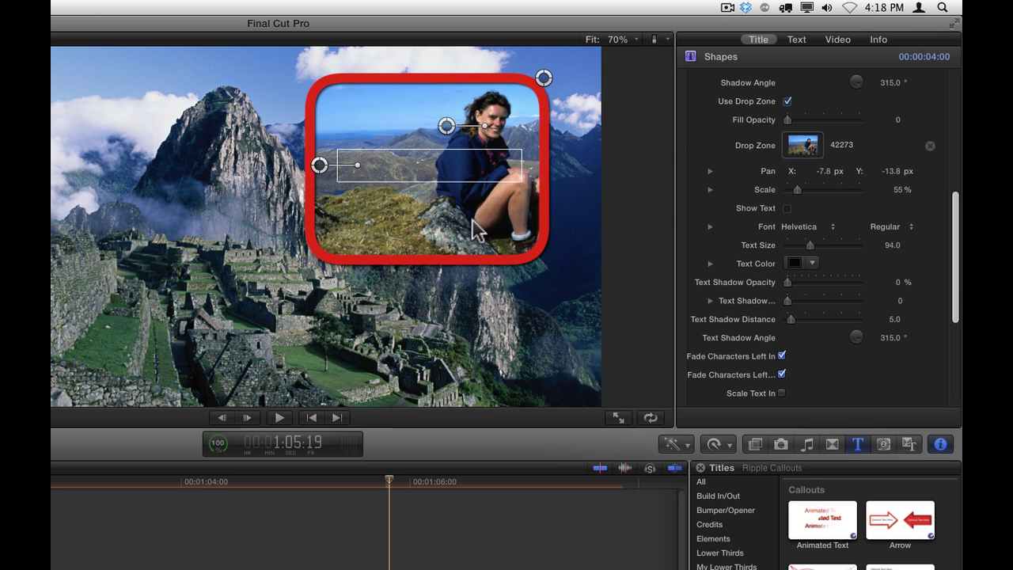
left_click(424, 224)
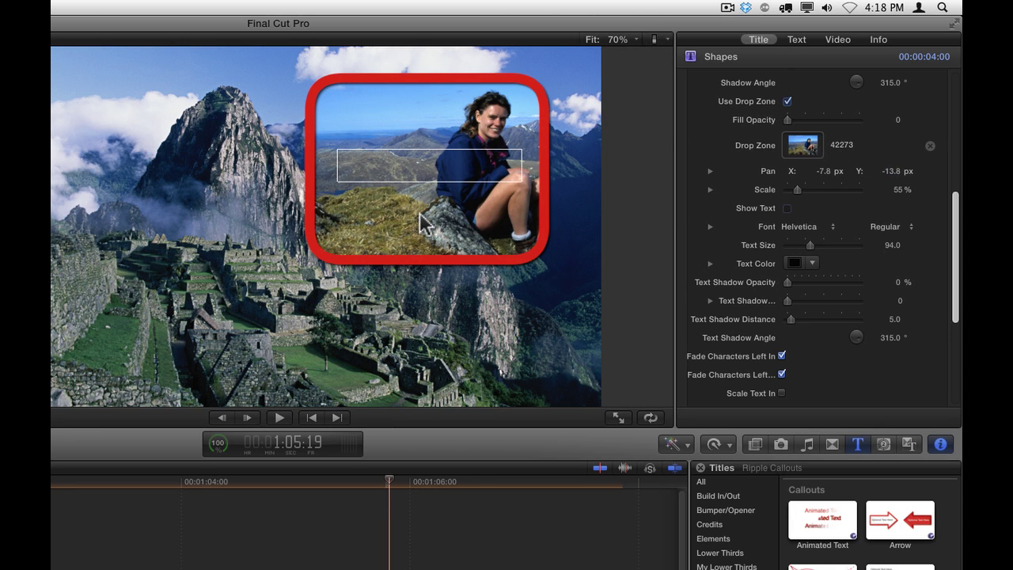
left_click(445, 210)
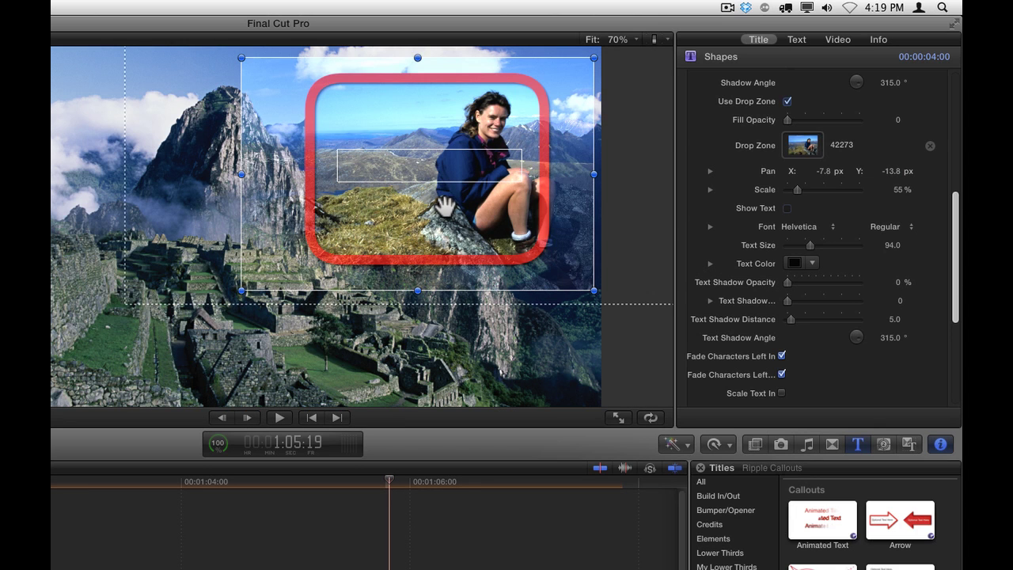
mouse_move(444, 207)
left_mouse_down()
mouse_move(454, 206)
mouse_move(442, 203)
left_mouse_up()
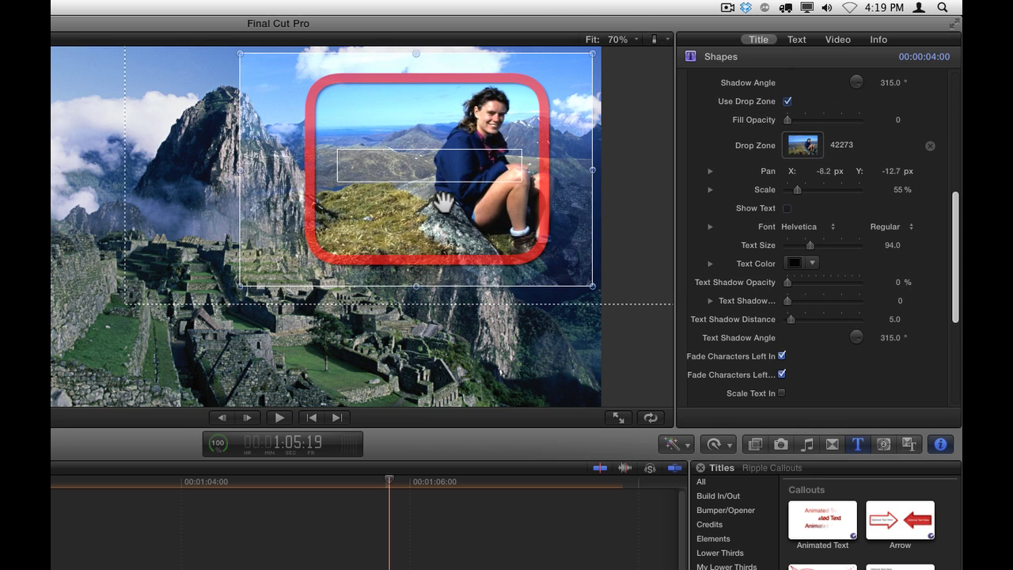
left_click_drag(240, 286, 262, 272)
left_click_drag(387, 216, 399, 214)
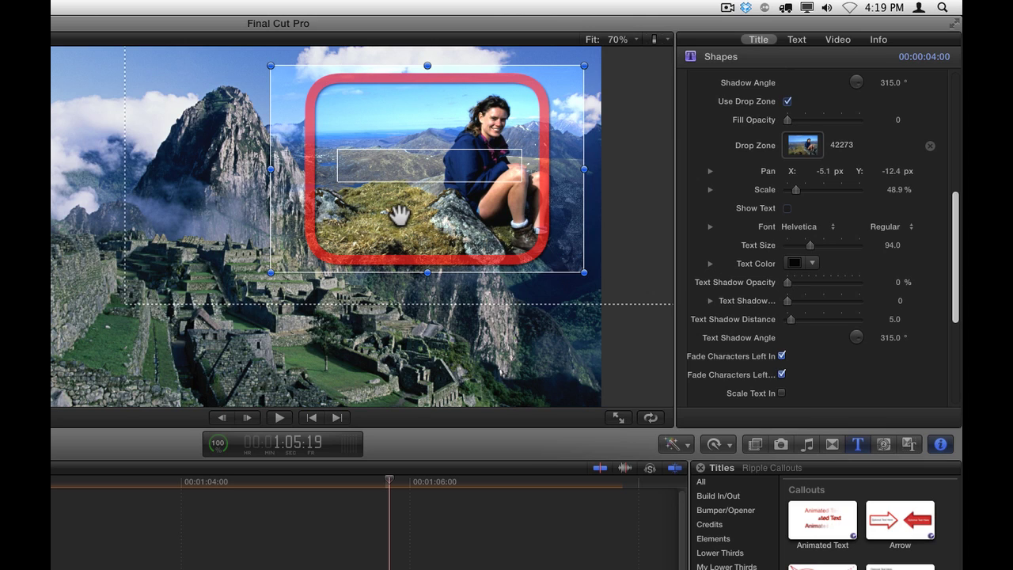
Turn on Four Corner for the green Path of Travel arrow and adjust its top corners to lie along the road.
left_click(361, 529)
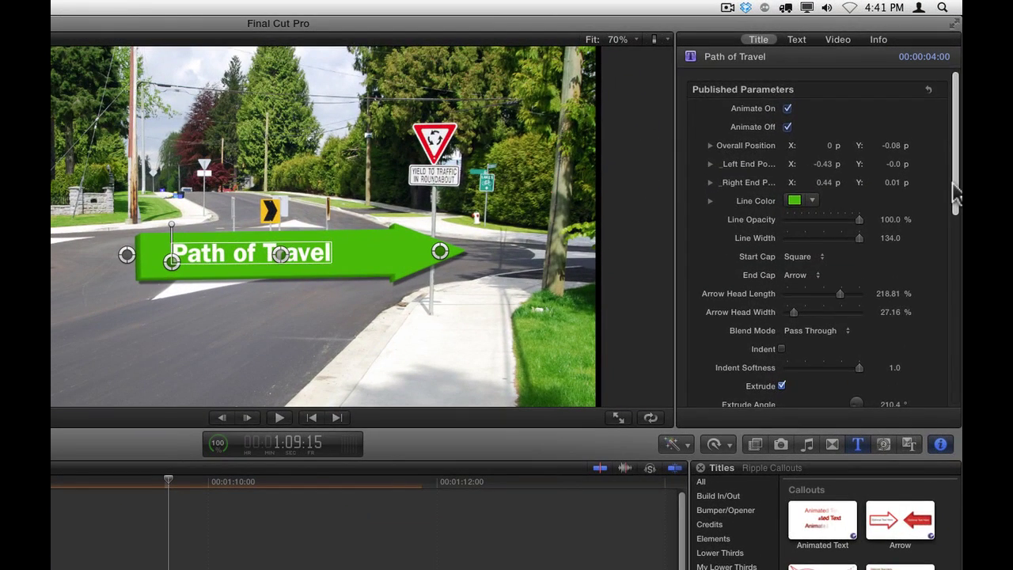
left_click_drag(956, 181, 956, 359)
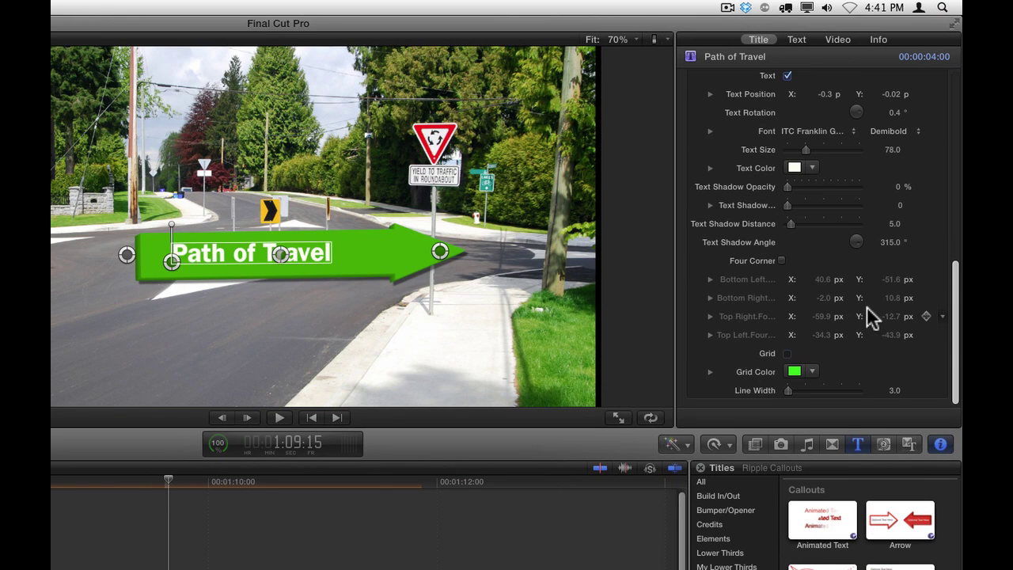
left_click(783, 261)
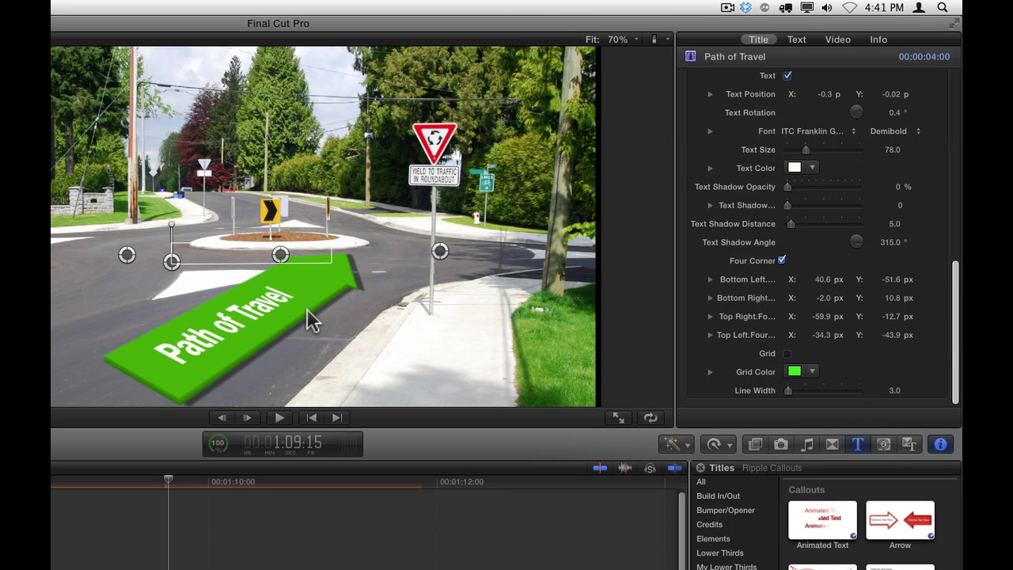
left_click_drag(837, 342, 824, 340)
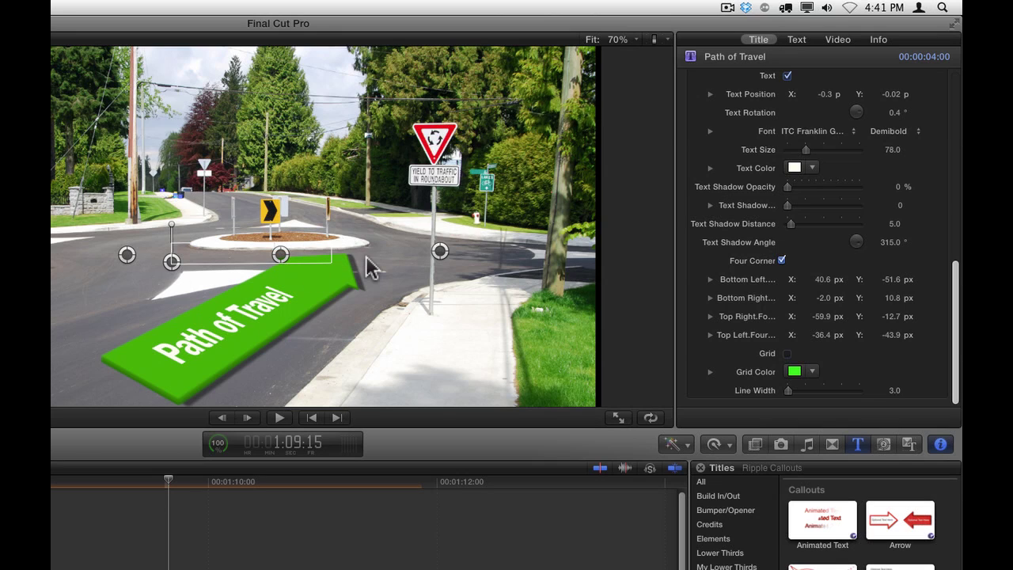
left_click_drag(895, 317, 891, 316)
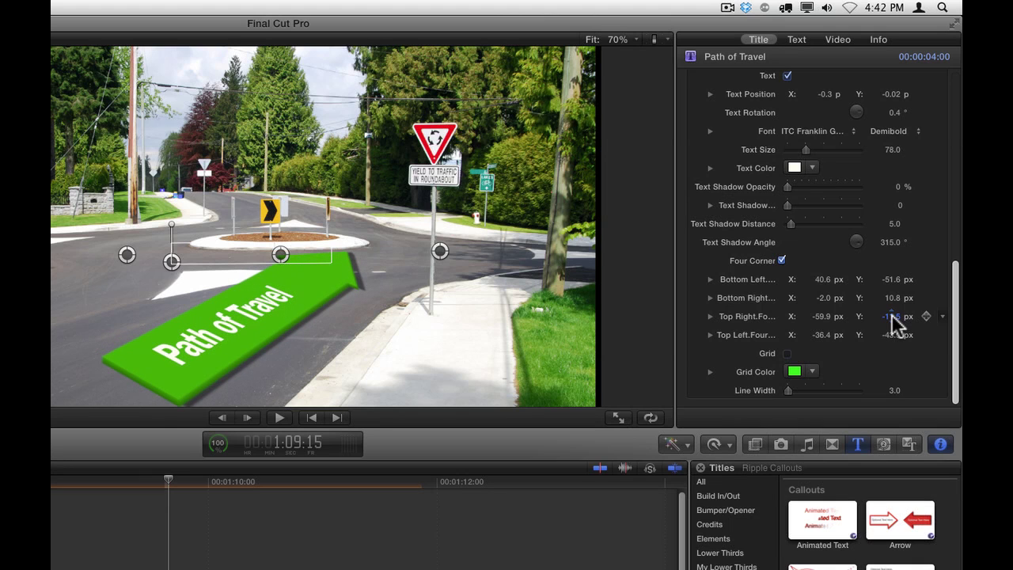